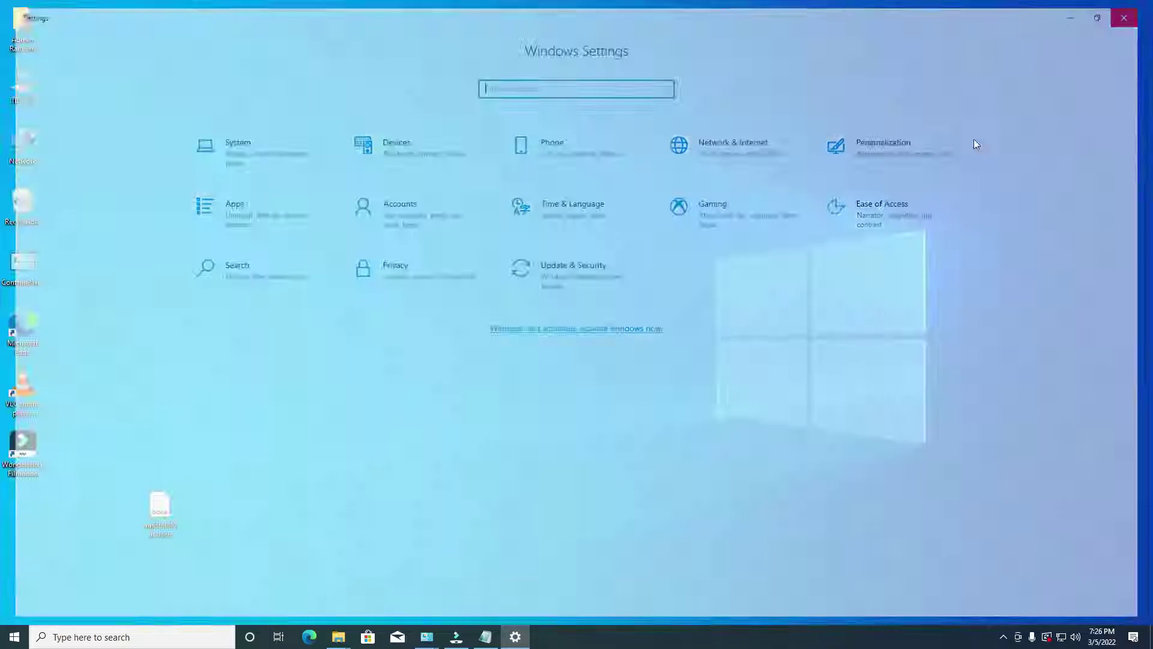
- Check the desktop's background personalization settings for an activation requirement and close the settings
right_click(434, 280)
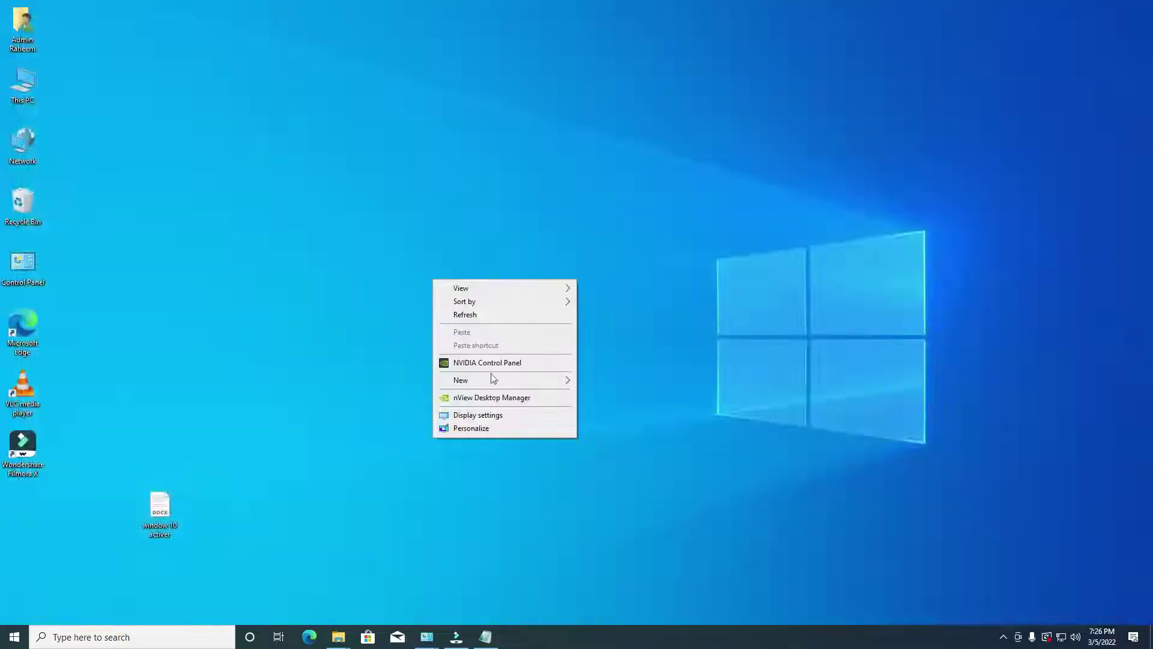
click(497, 427)
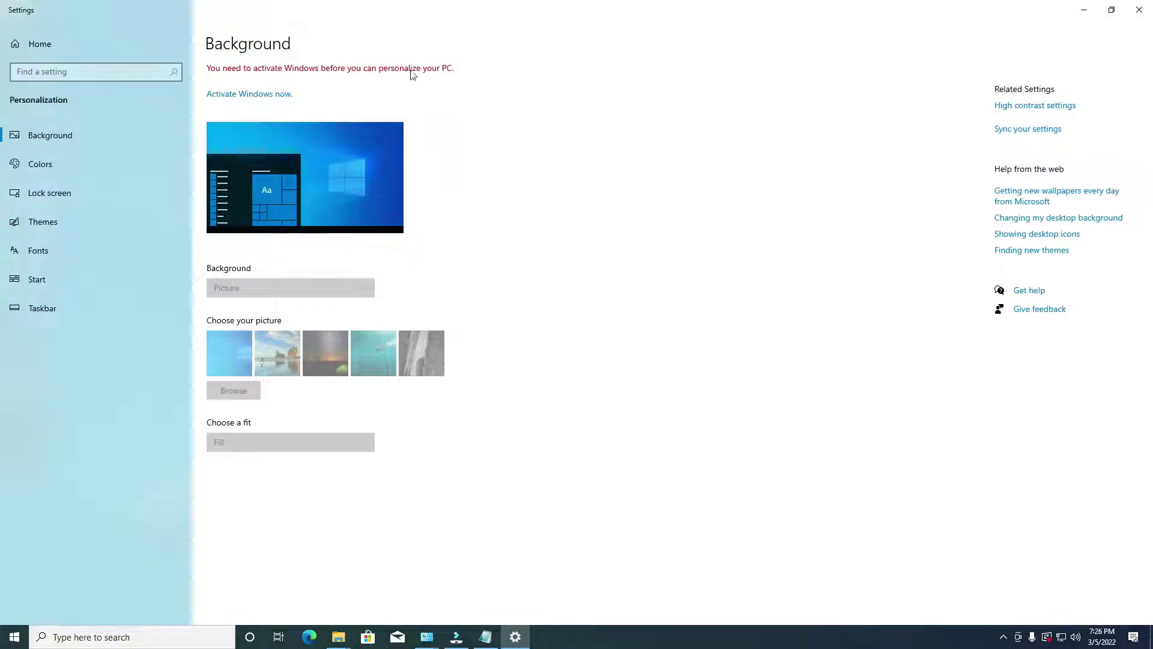
click(1139, 10)
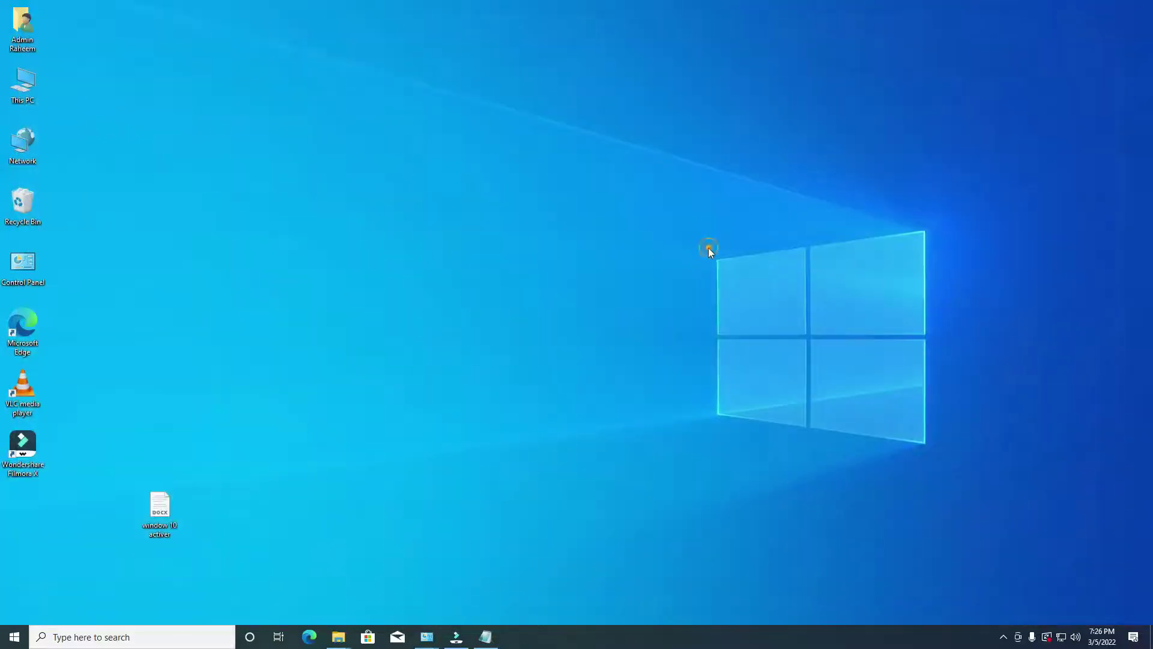
- Turn off Real-time protection and Cloud-delivered protection in the Windows Security virus and threat protection settings
click(14, 637)
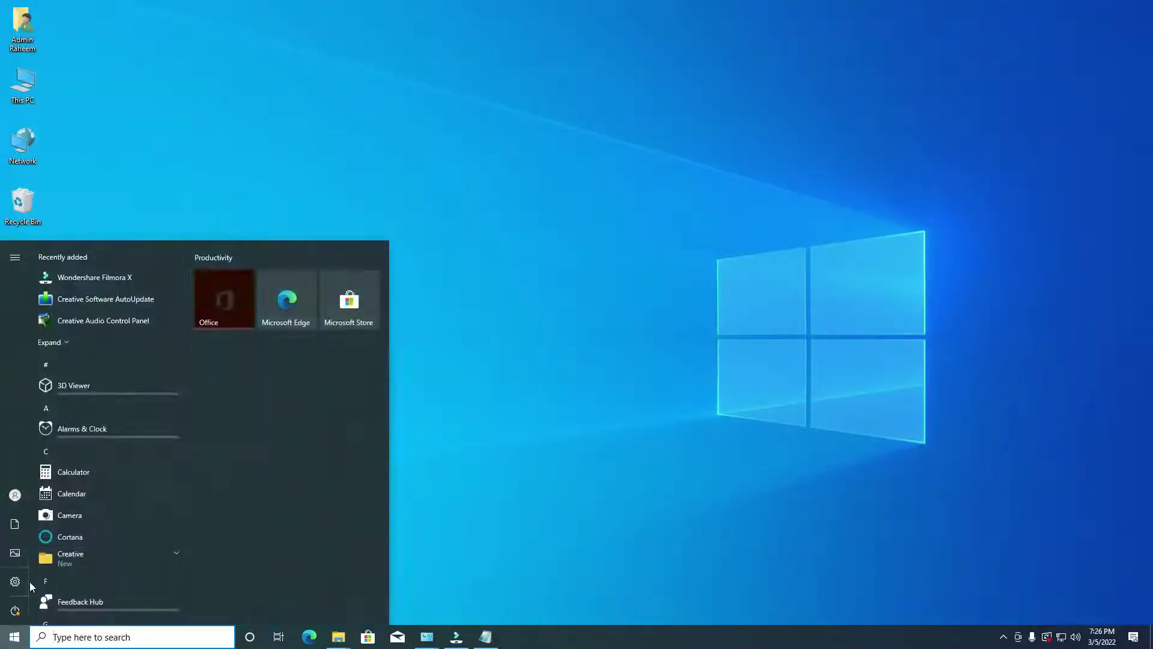
click(16, 581)
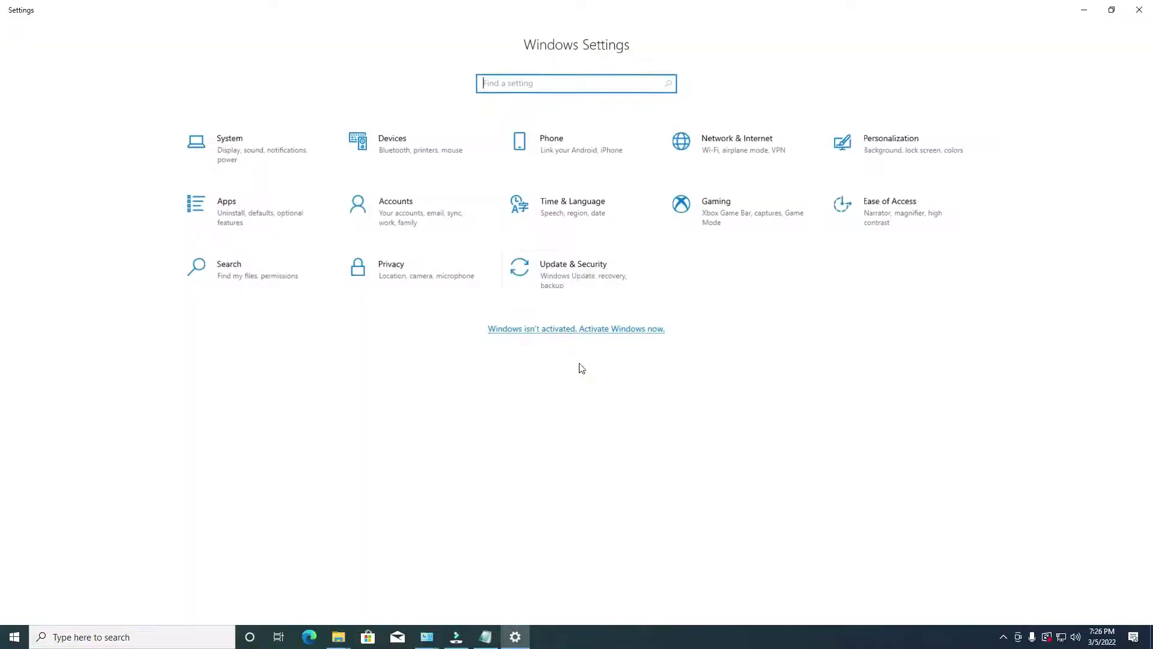
click(581, 271)
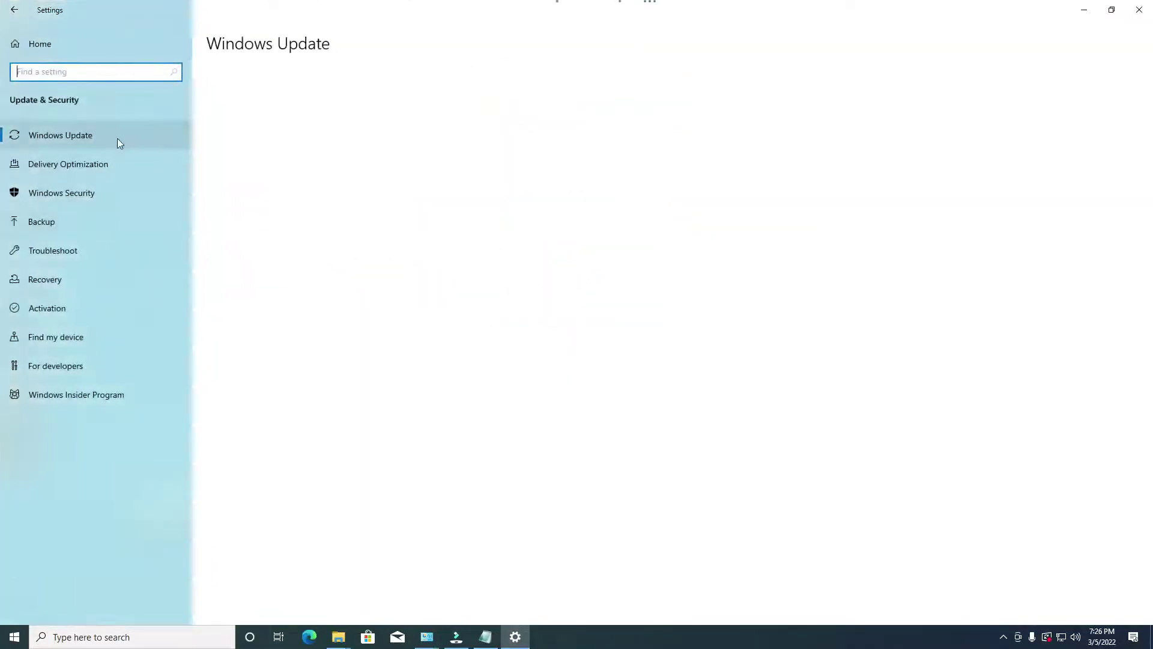
click(103, 194)
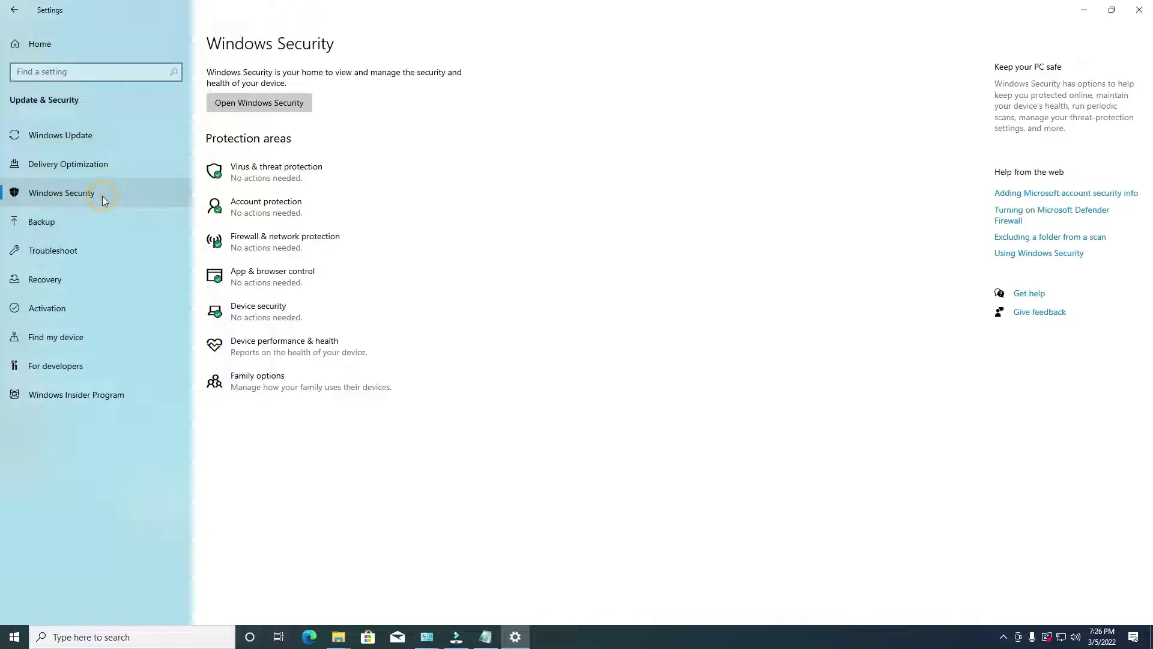
click(356, 171)
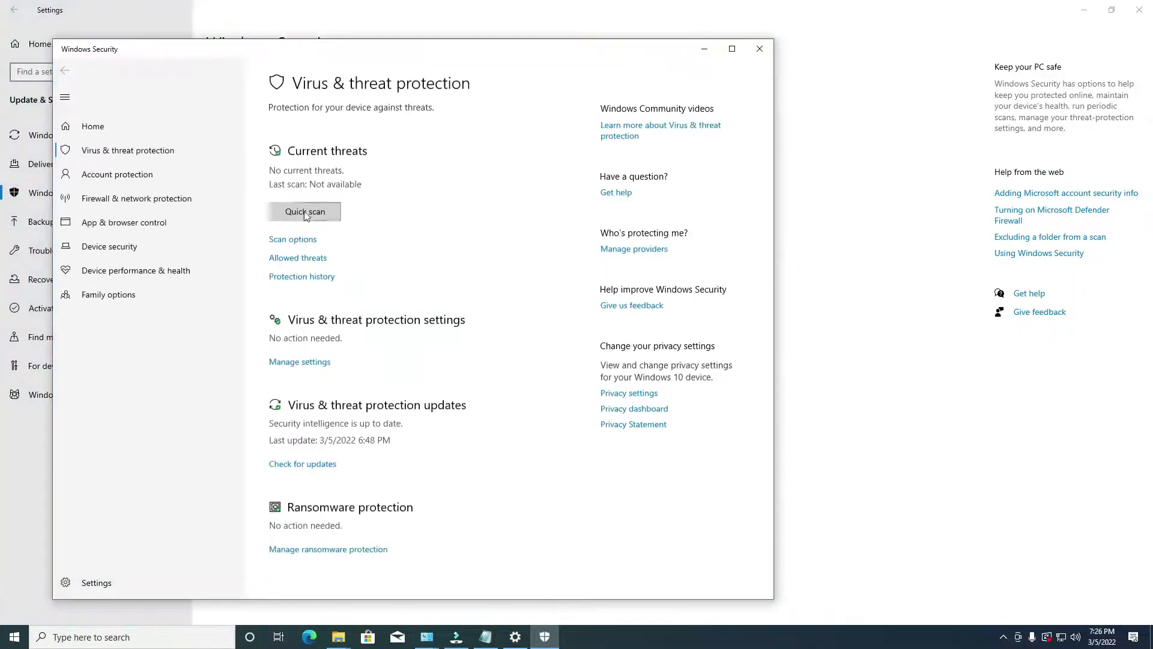
click(310, 362)
click(282, 227)
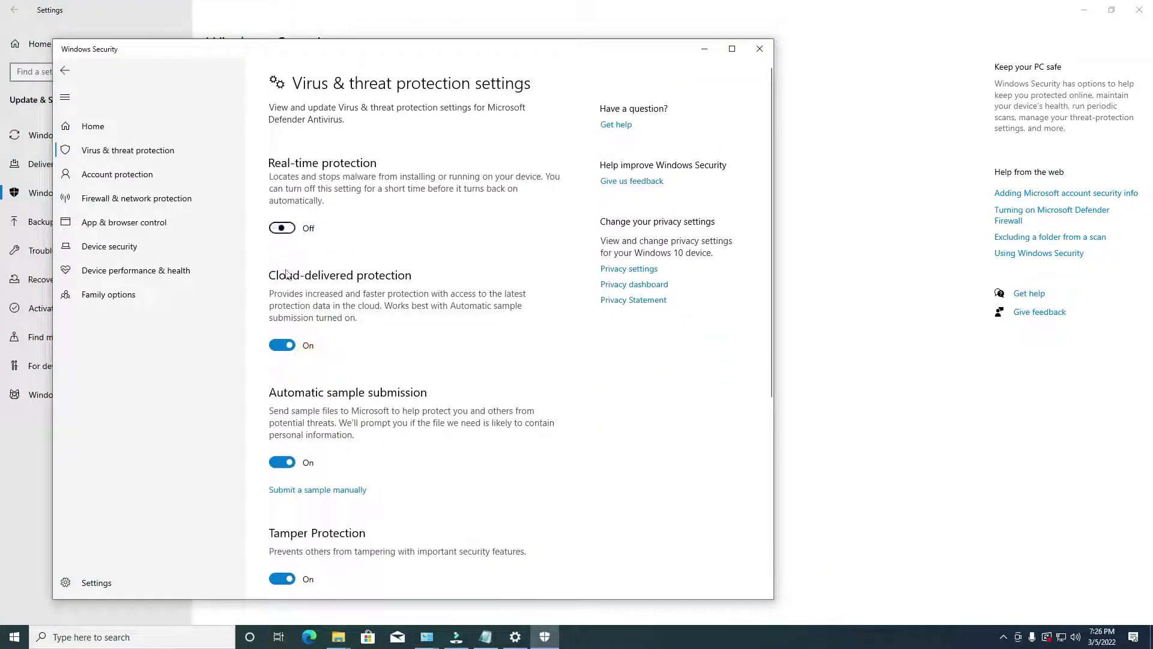
click(286, 355)
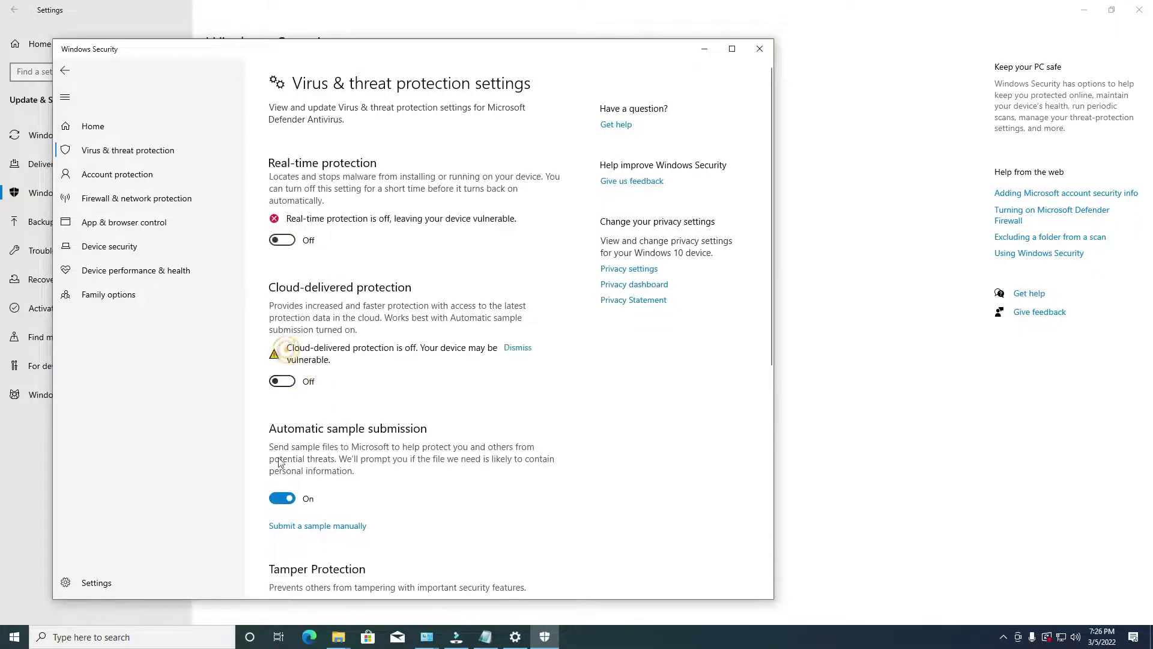
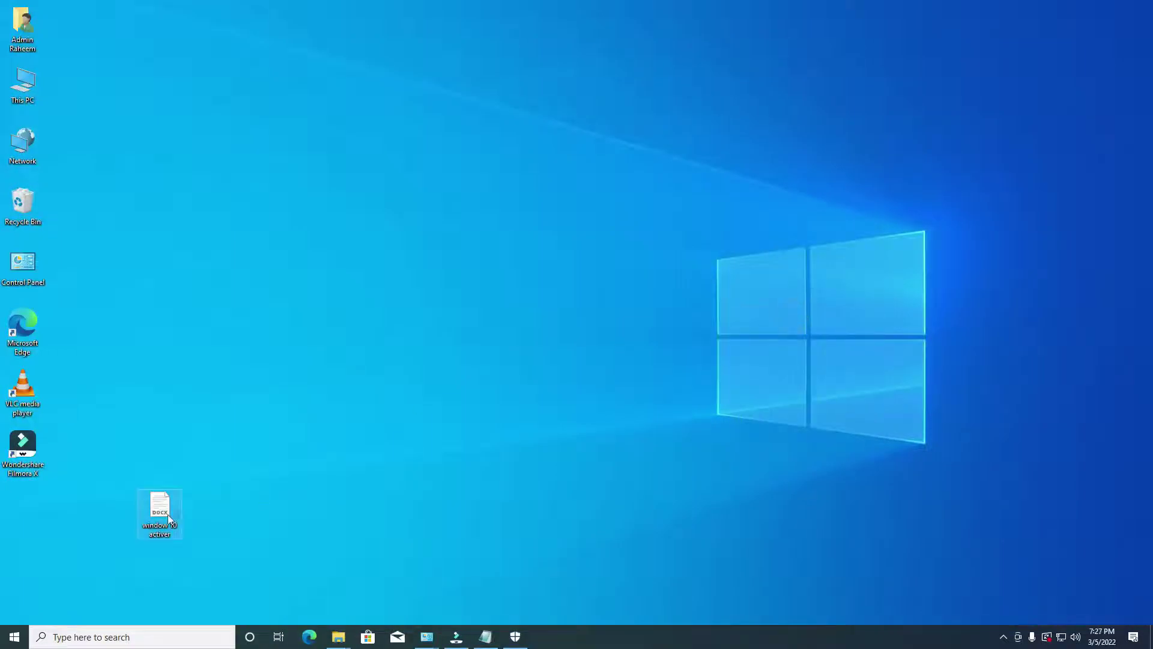
- Copy the entire text of the "window 10 activer" document on the desktop and close the document
double_click(166, 512)
key(ctrl+a)
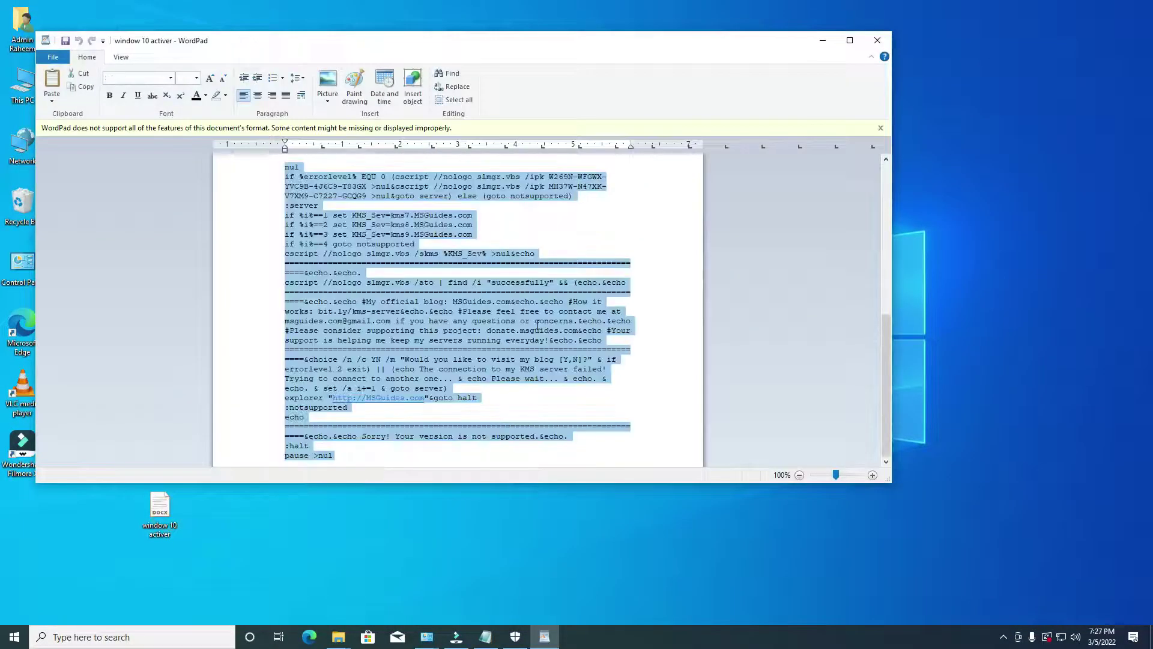
click(877, 40)
right_click(625, 188)
click(612, 179)
key(super)
text(nmap)
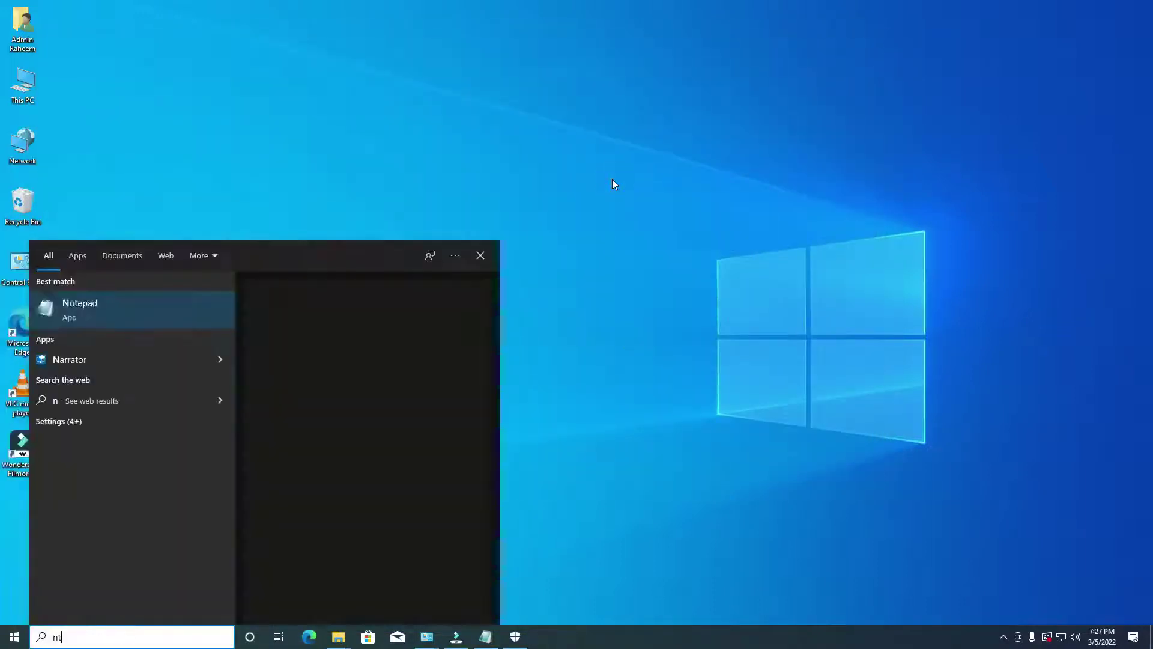
key(Return)
key(alt+F4)
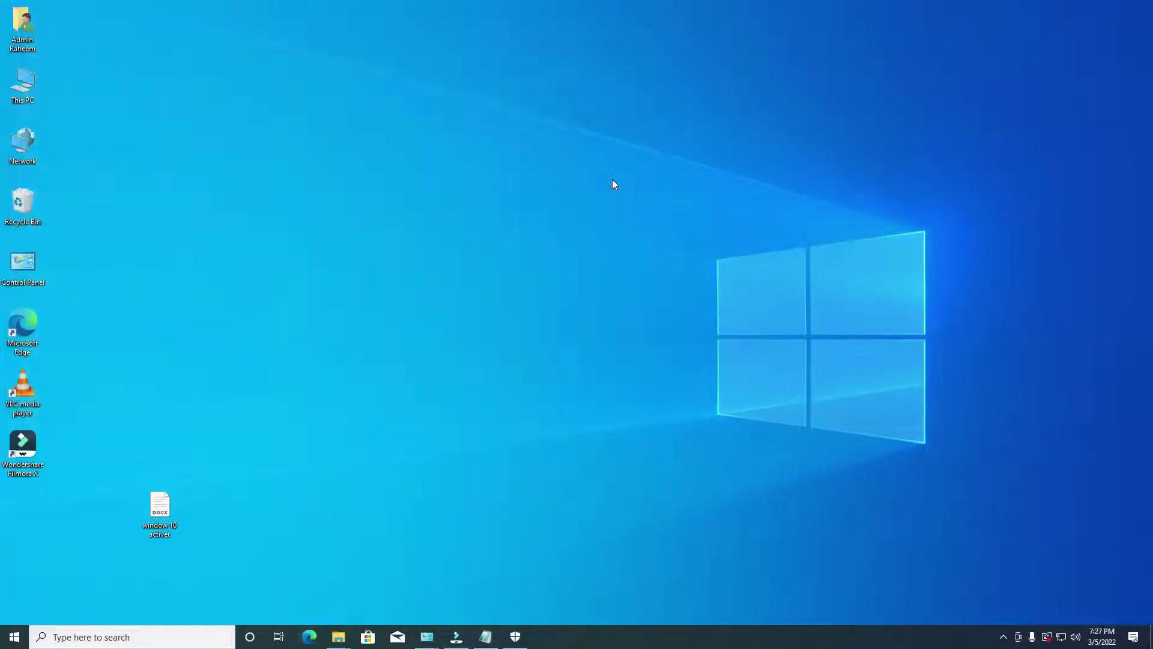
- Open a blank Notepad document and paste in the copied activation script with its product keys
key(super)
text(nt)
key(BackSpace)
text(otepad)
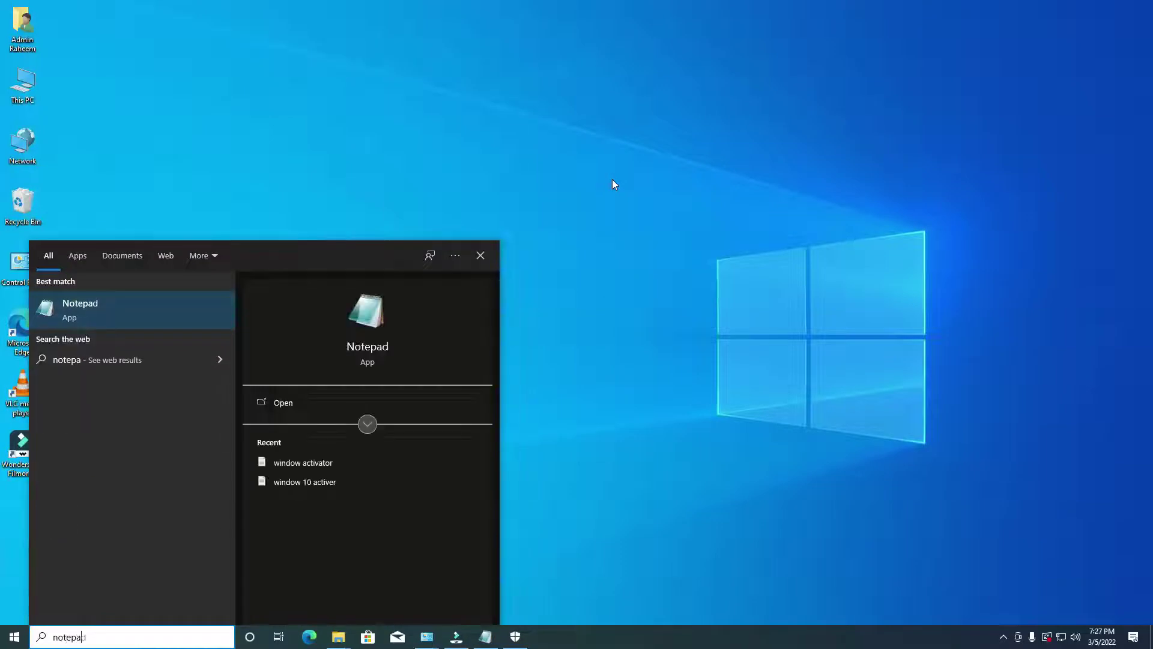
key(Return)
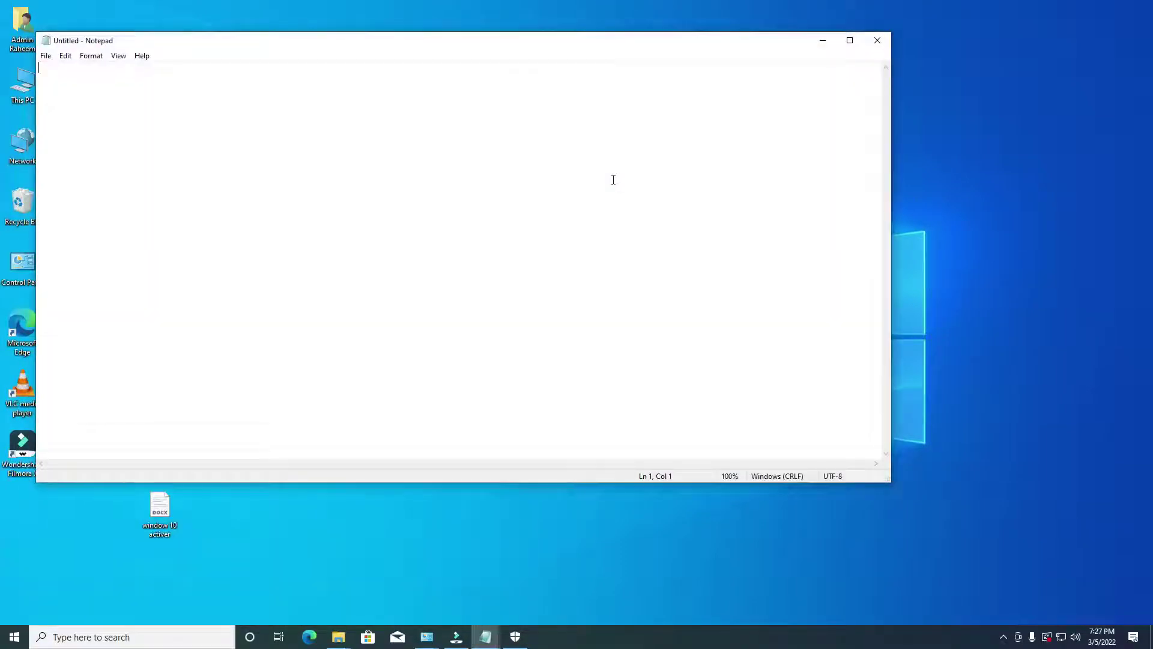
key(ctrl+v)
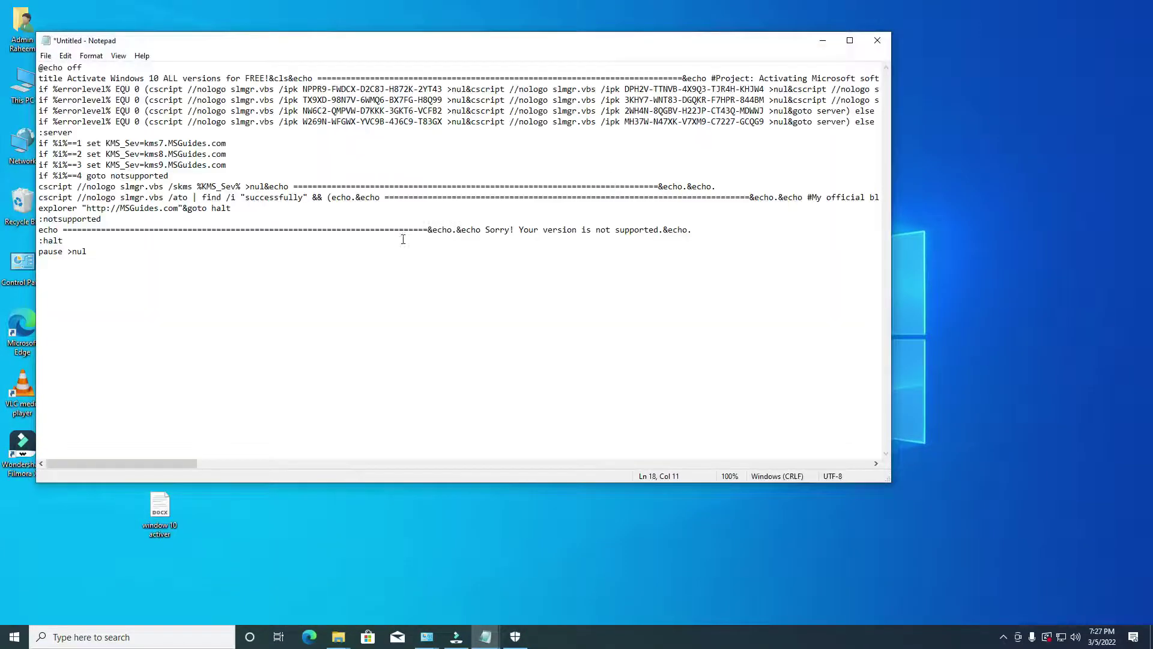
- Save the script to the Desktop as "window 10.cmd" and close Notepad
click(47, 57)
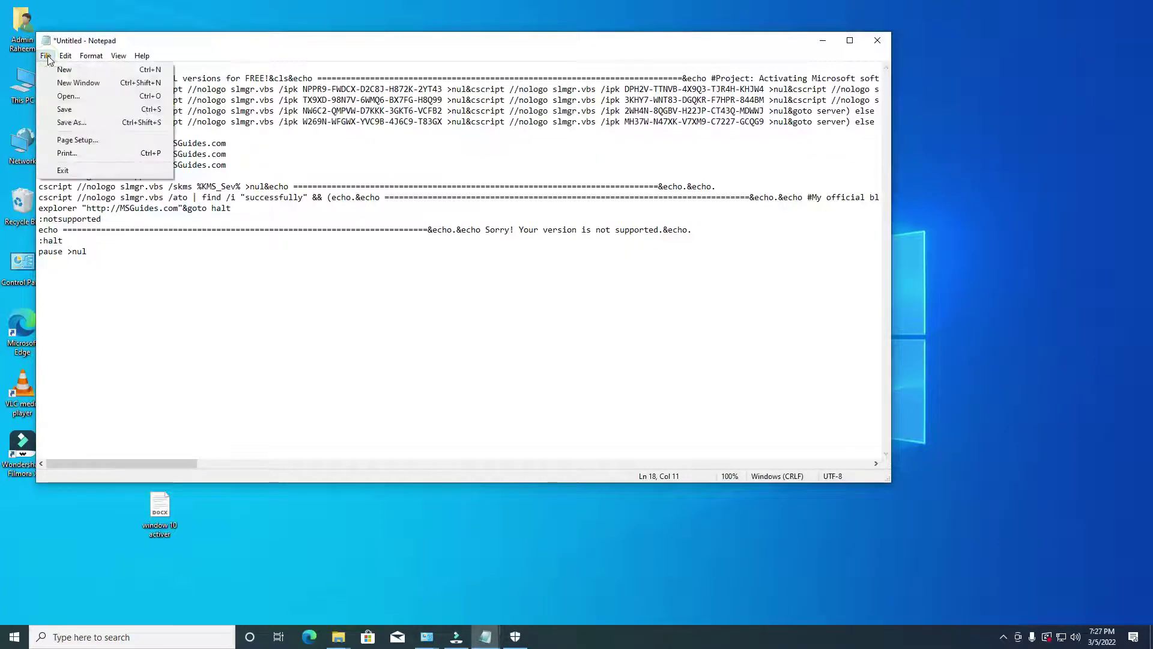
click(88, 122)
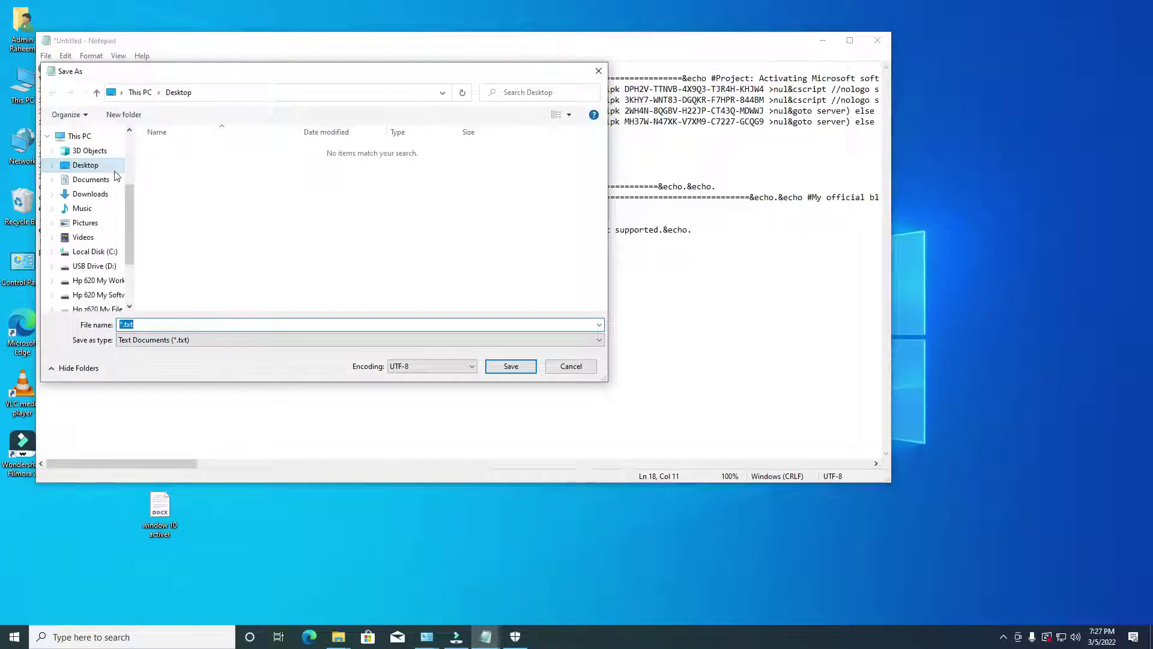
click(164, 322)
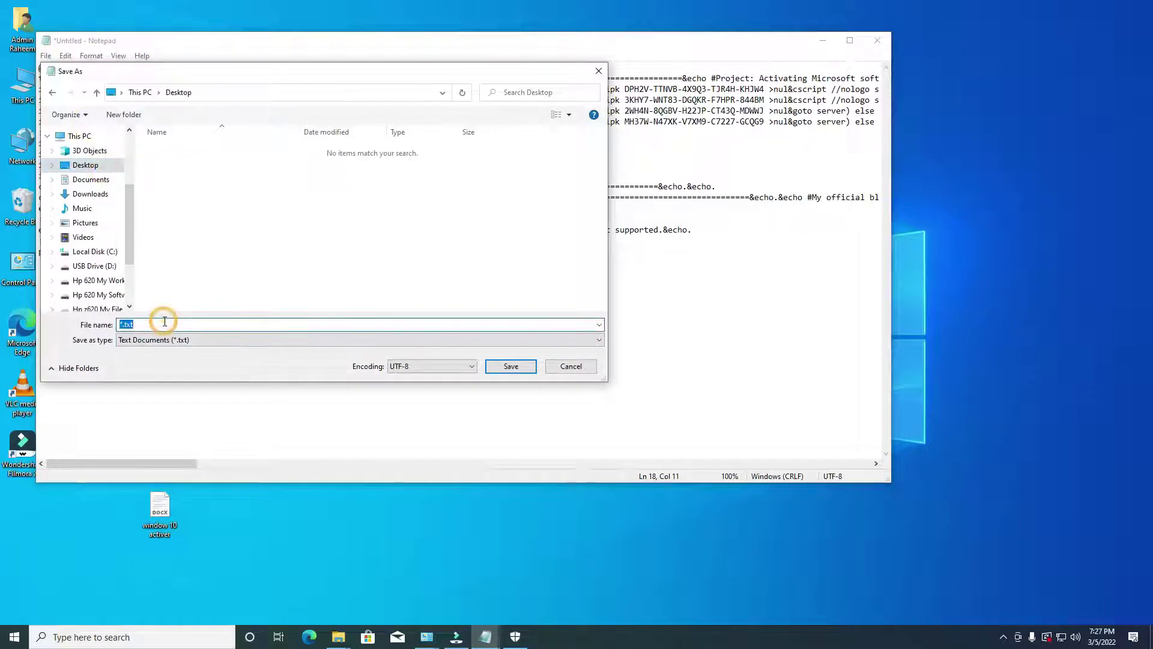
text(window 1)
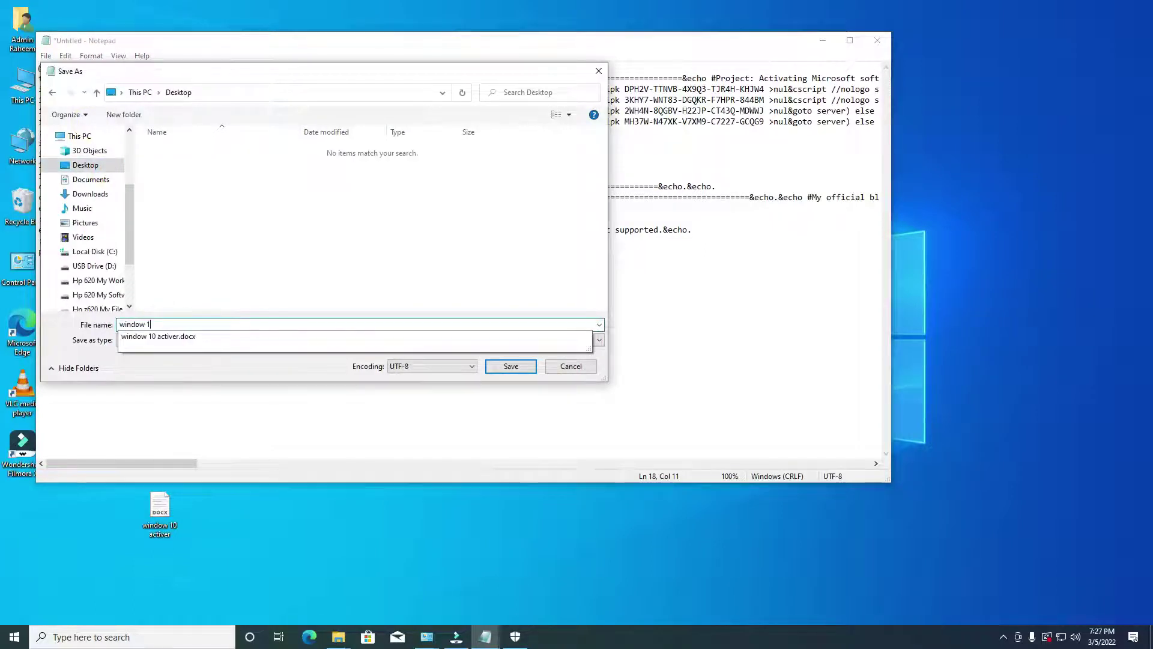
text(0.cmd)
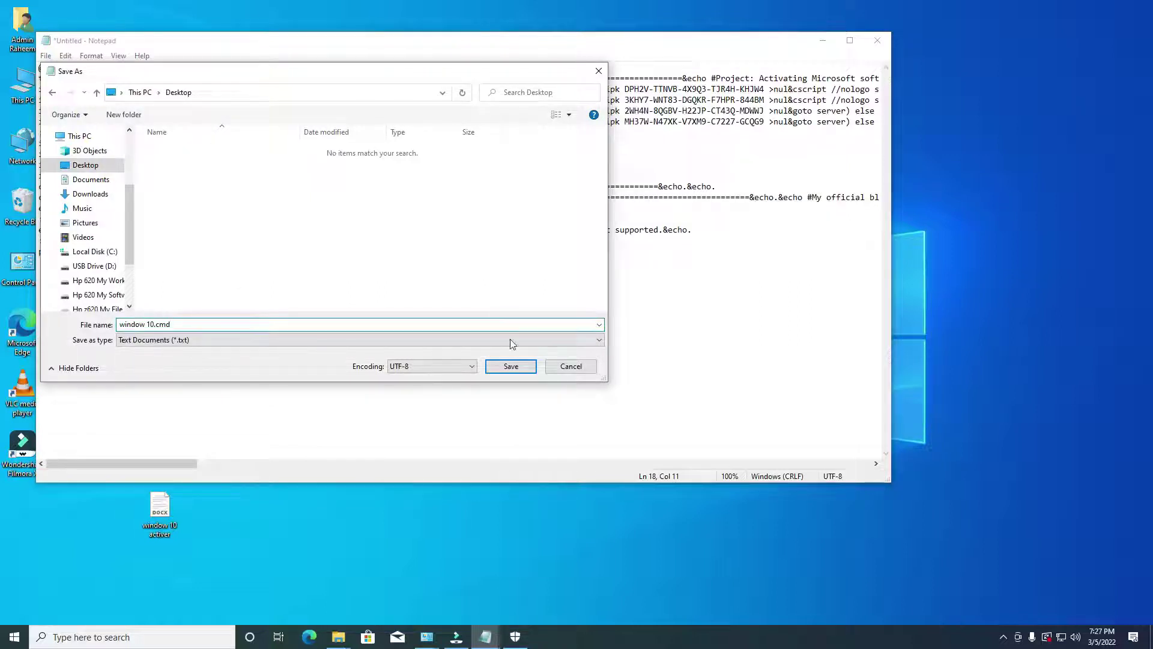
click(511, 364)
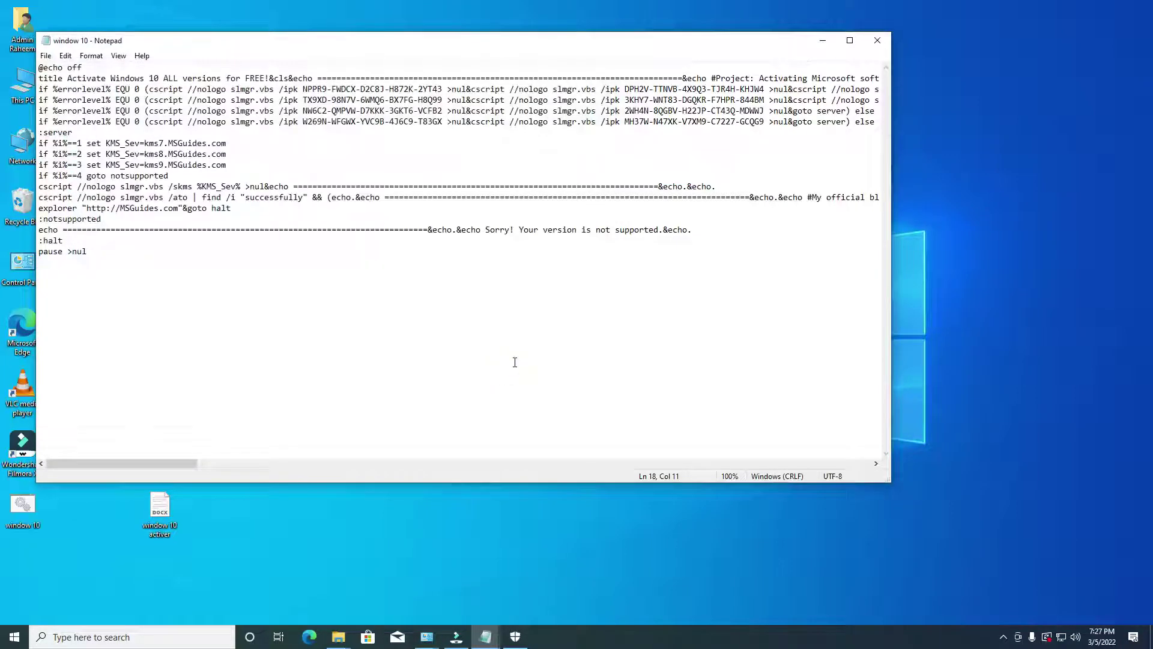
click(877, 41)
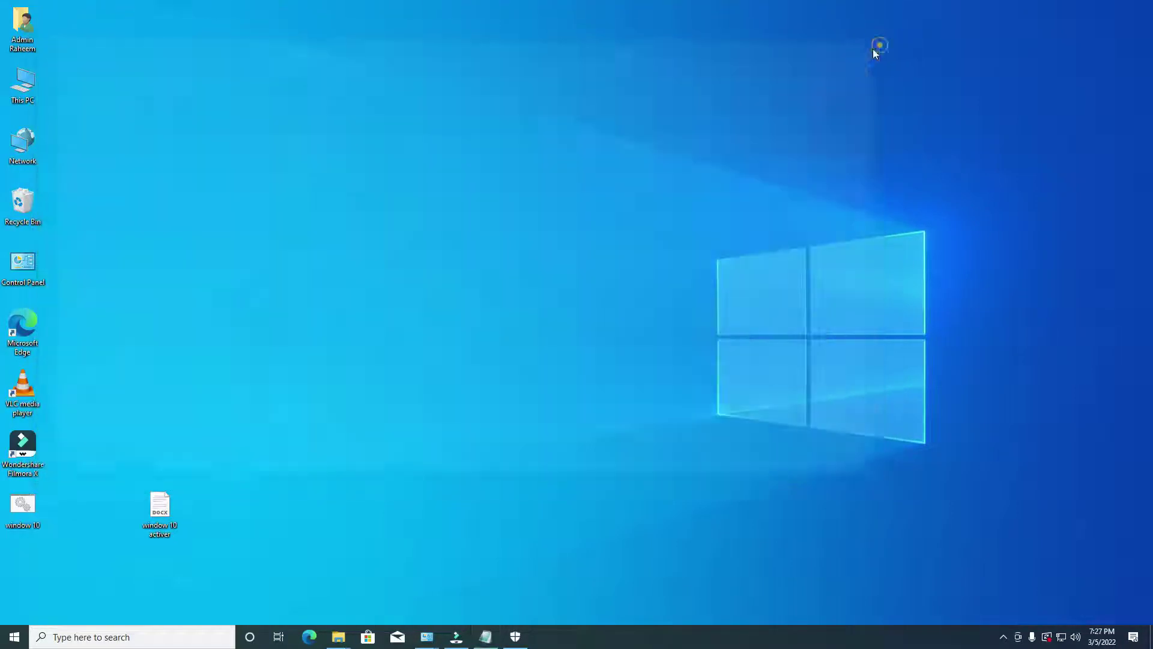
right_click(229, 276)
click(261, 307)
right_click(258, 197)
click(290, 238)
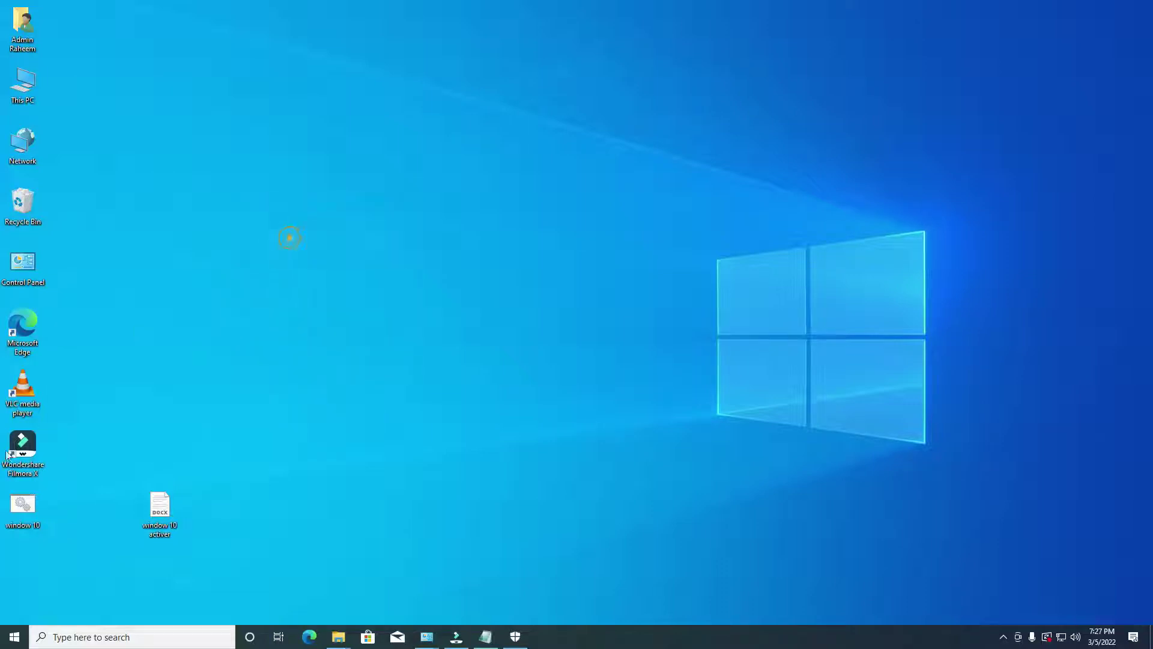
- Run the "window 10" command file as administrator, and close its console window after dismissing the error report unsent
right_click(27, 510)
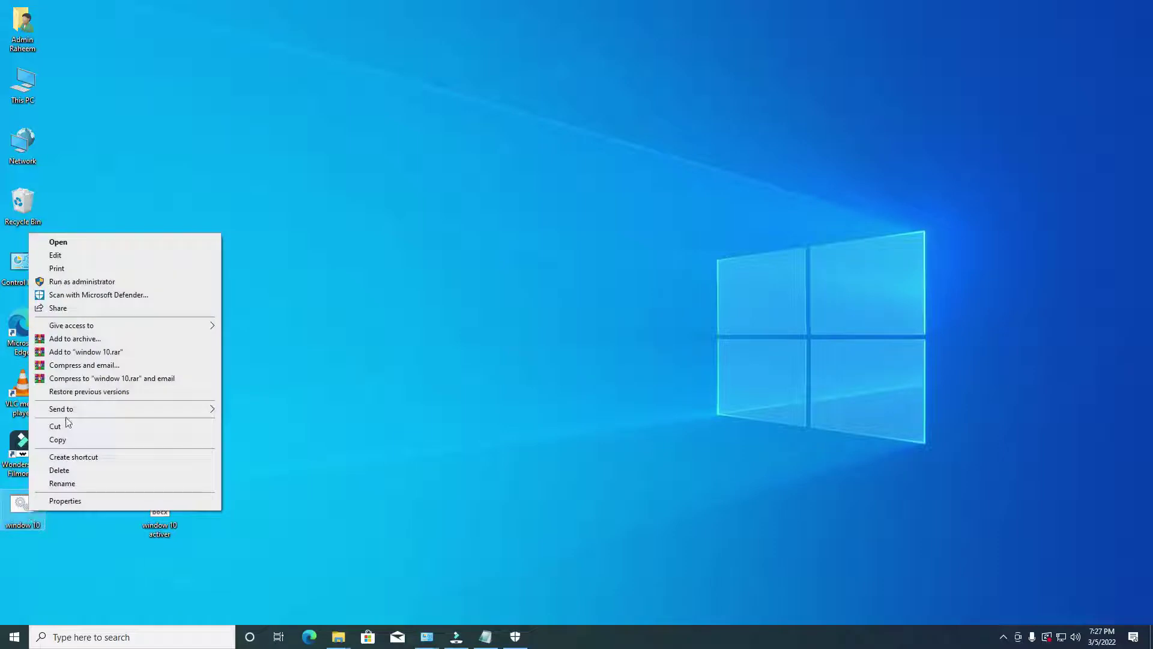
click(99, 287)
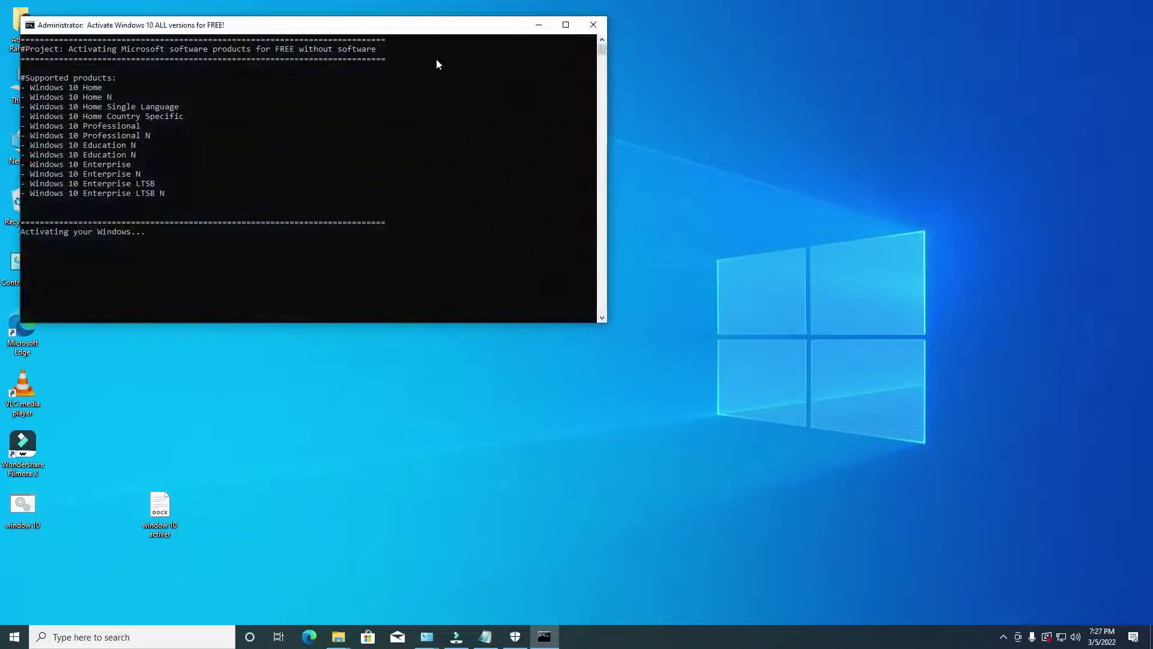
drag(422, 30, 672, 152)
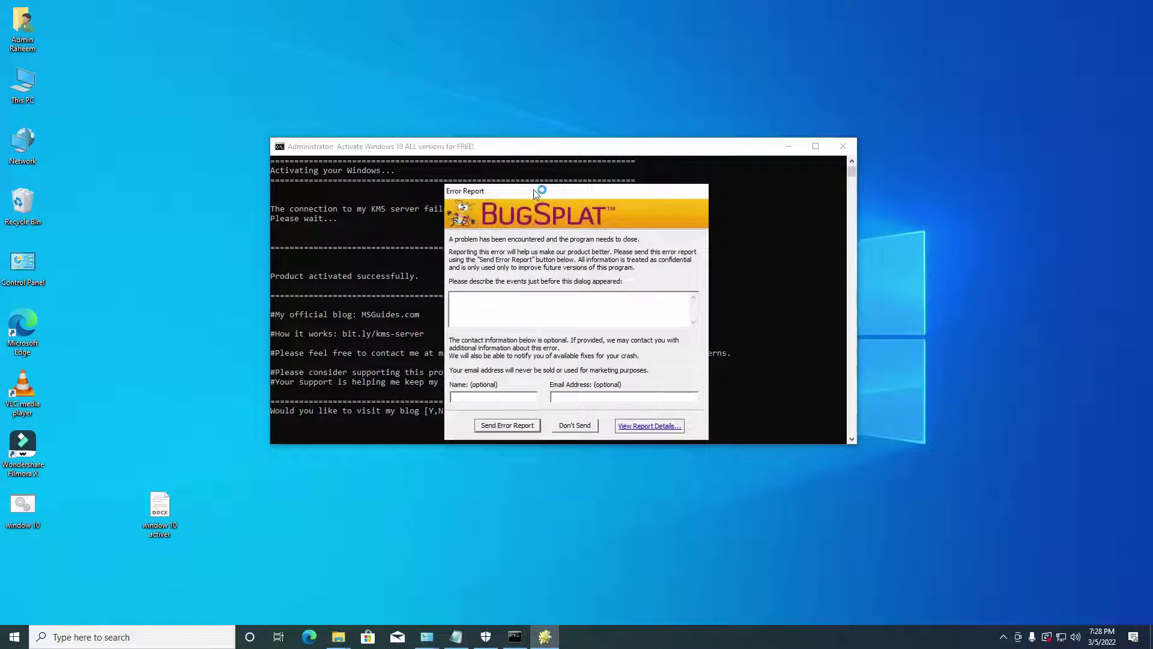
click(578, 430)
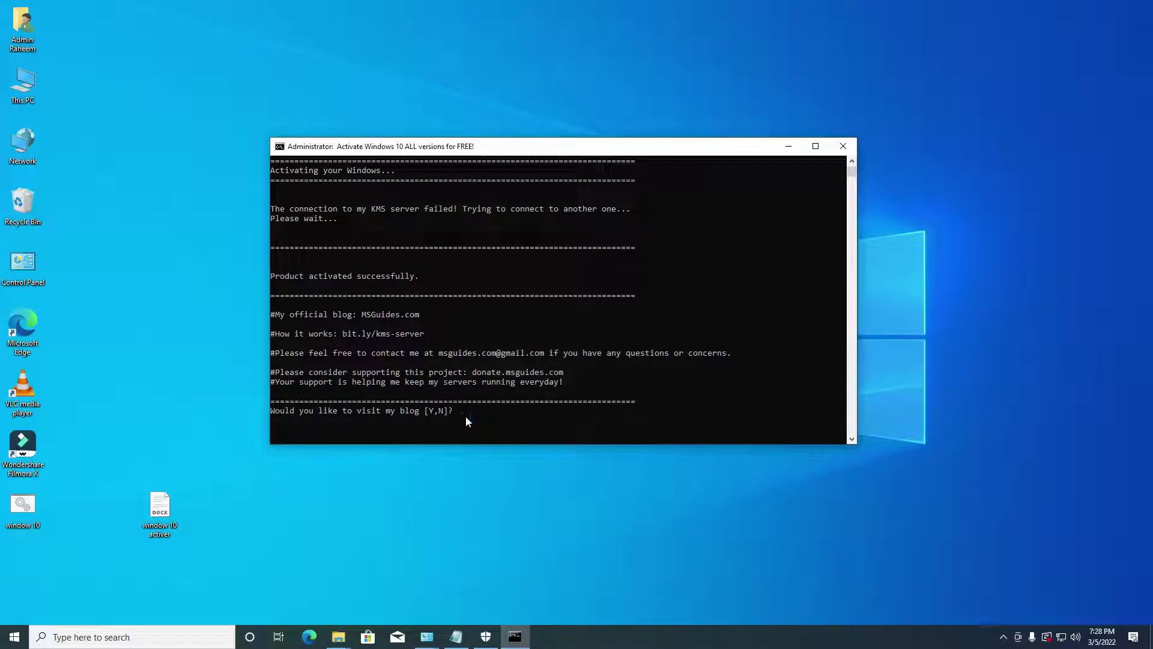
click(841, 150)
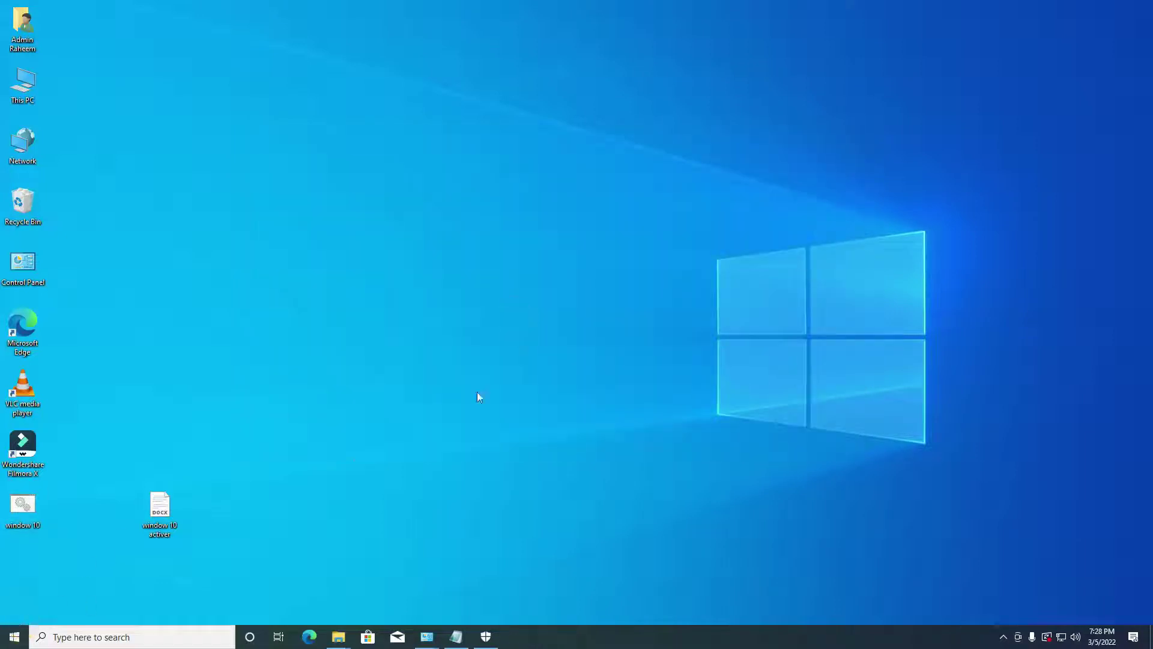
- Check the Background and Colors pages of the desktop personalization settings for editable options, and close the settings
right_click(502, 293)
click(546, 442)
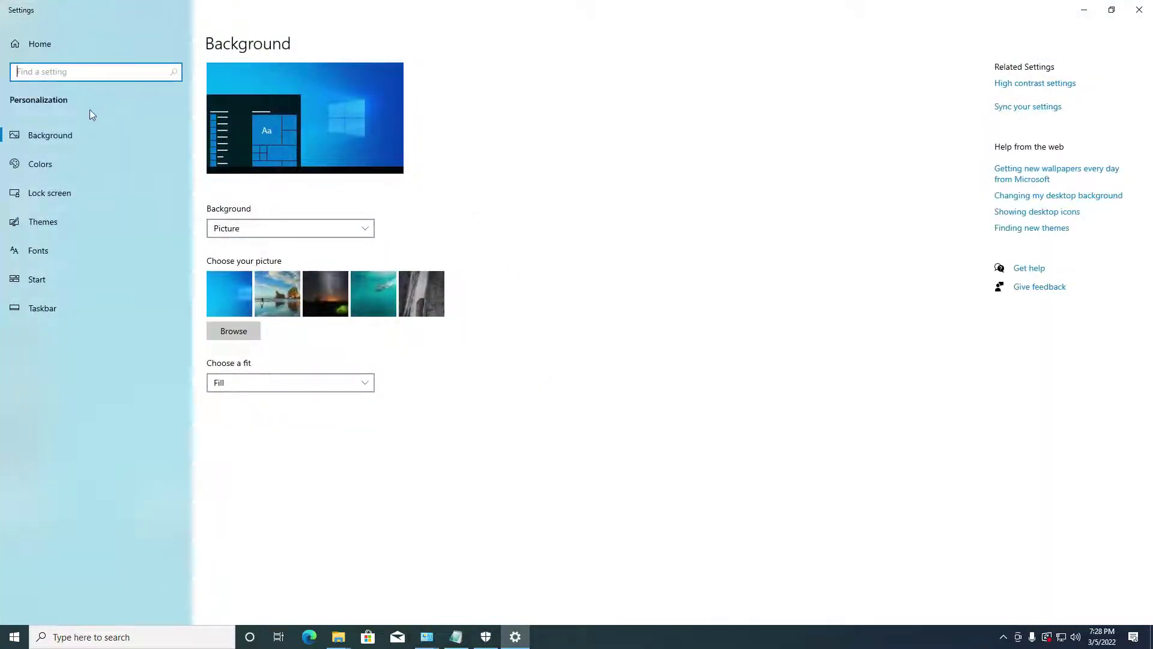
click(75, 171)
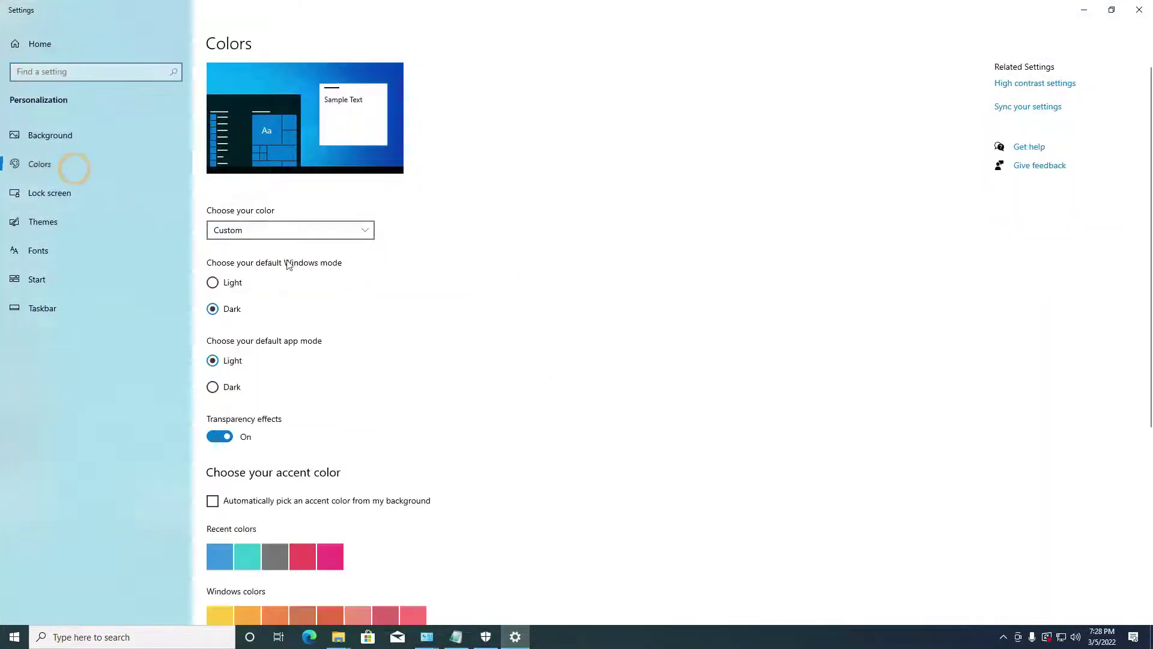
scroll(254, 300, down, 3)
scroll(258, 357, up, 3)
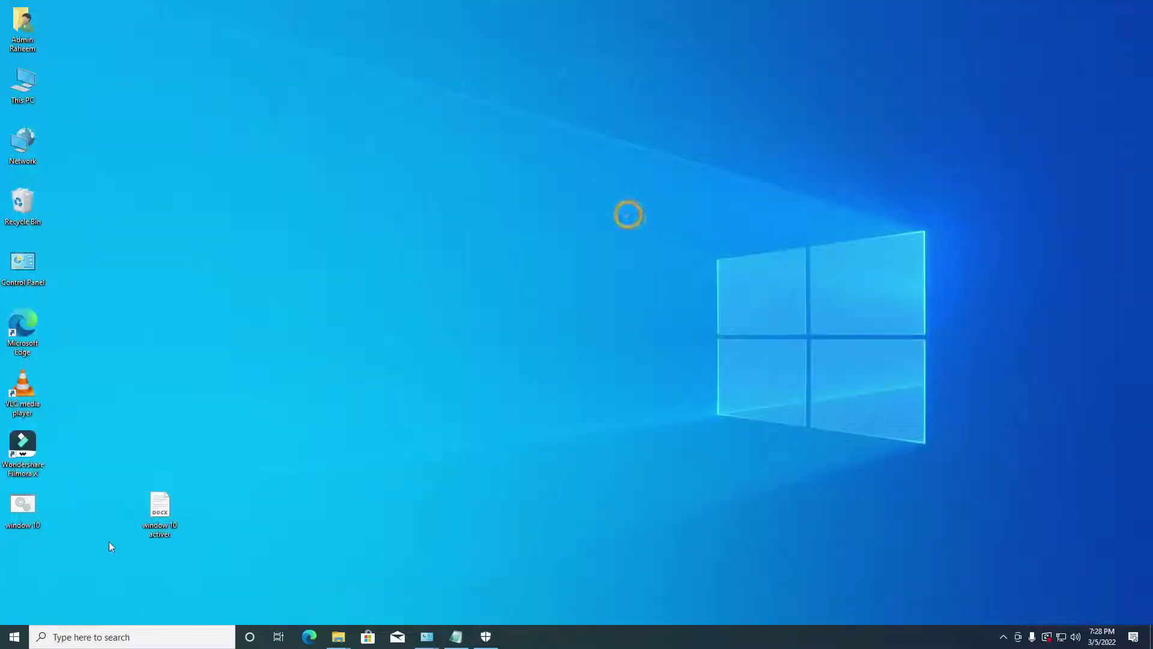
click(15, 637)
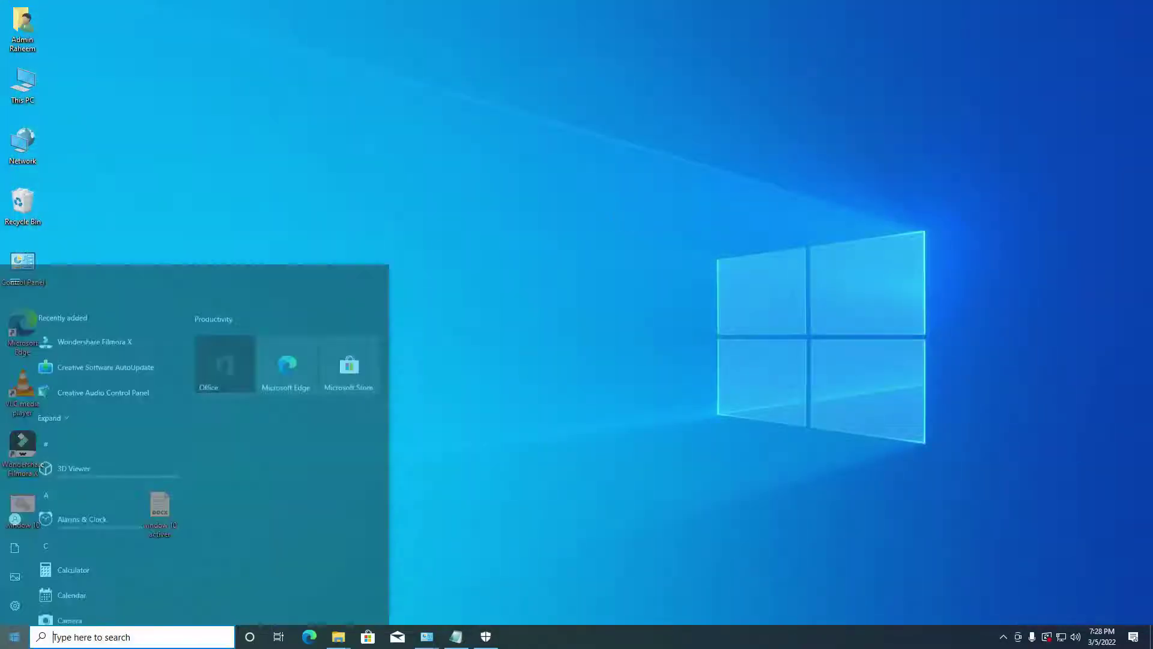
click(21, 585)
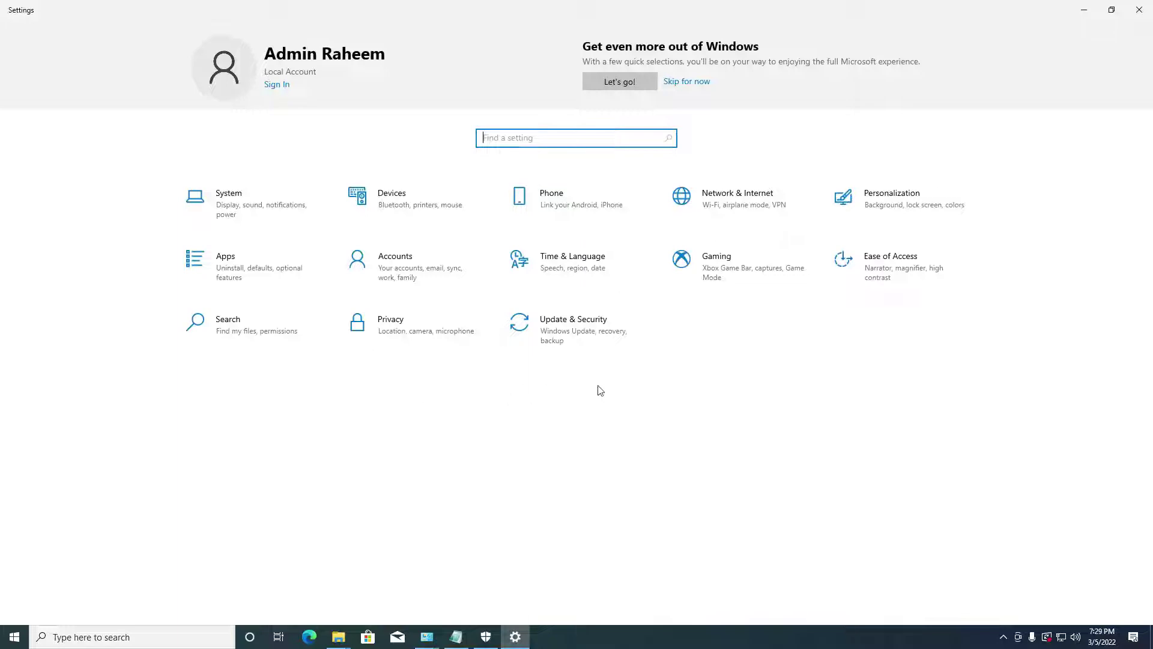
key(alt+F4)
- Open the Colors page of the desktop personalization settings and set the accent color to turquoise
right_click(548, 232)
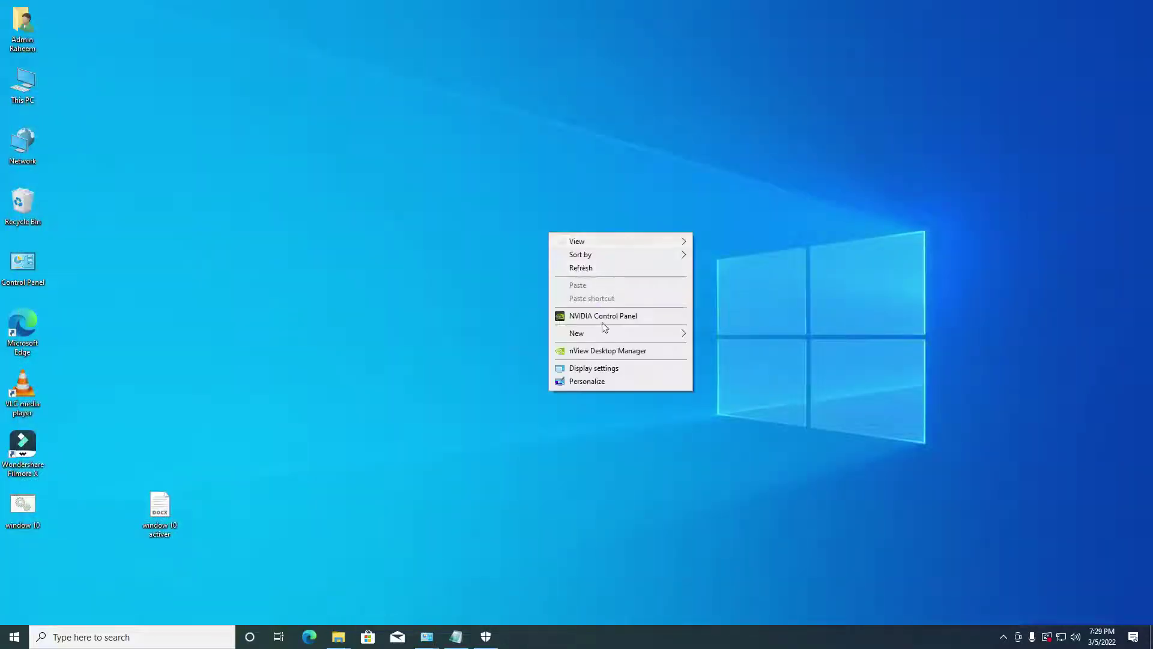
click(592, 384)
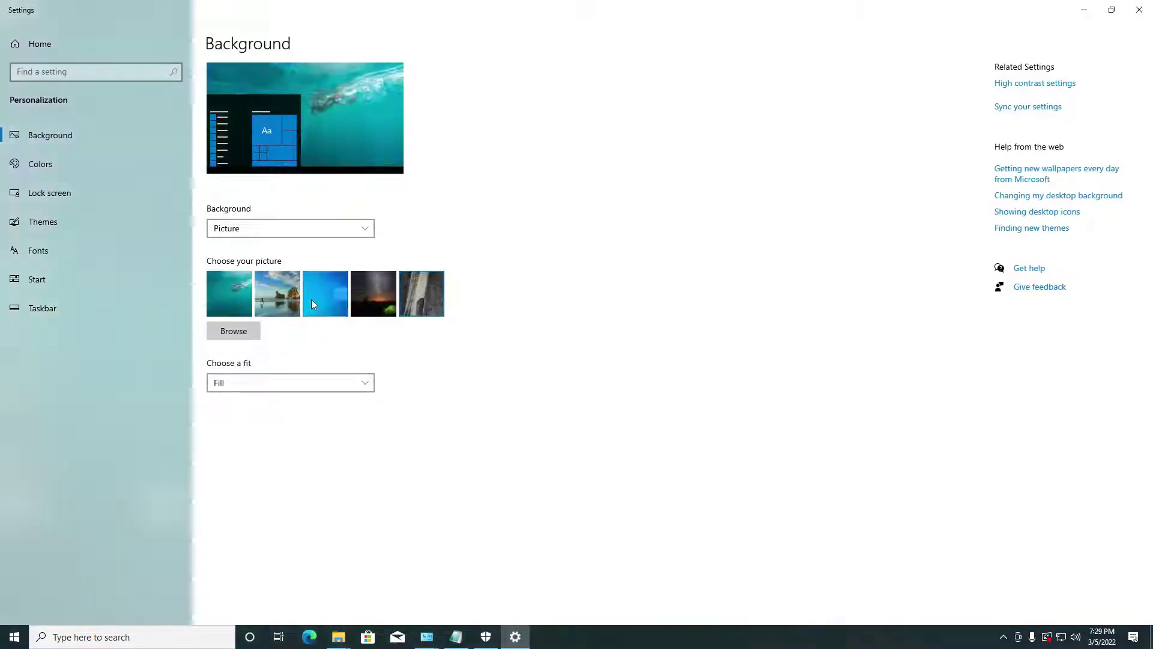
click(84, 164)
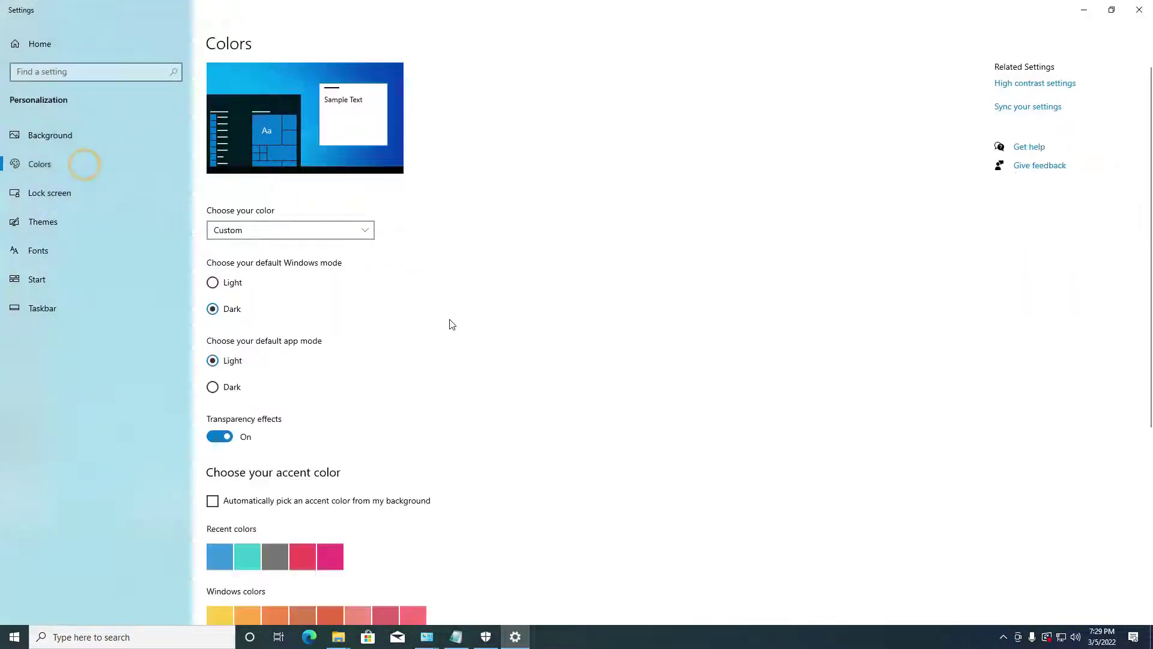
scroll(262, 471, down, 3)
click(253, 463)
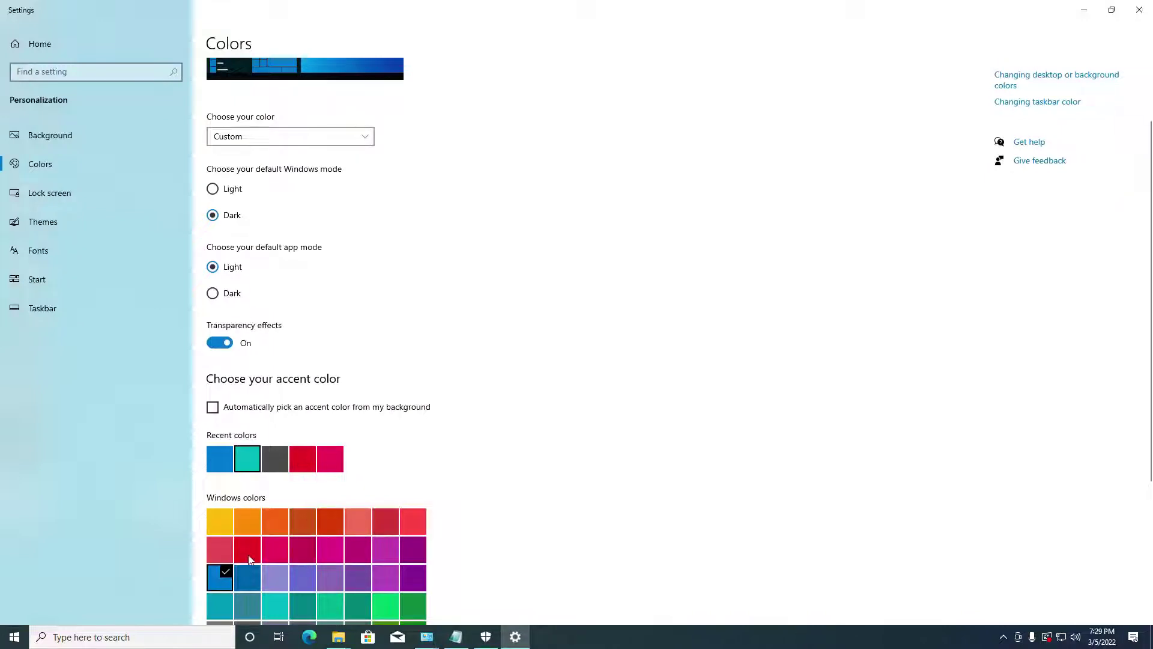
- Try the Light Windows mode, Dark app mode and automatic accent color, close the settings, and refresh the desktop
click(213, 189)
click(215, 294)
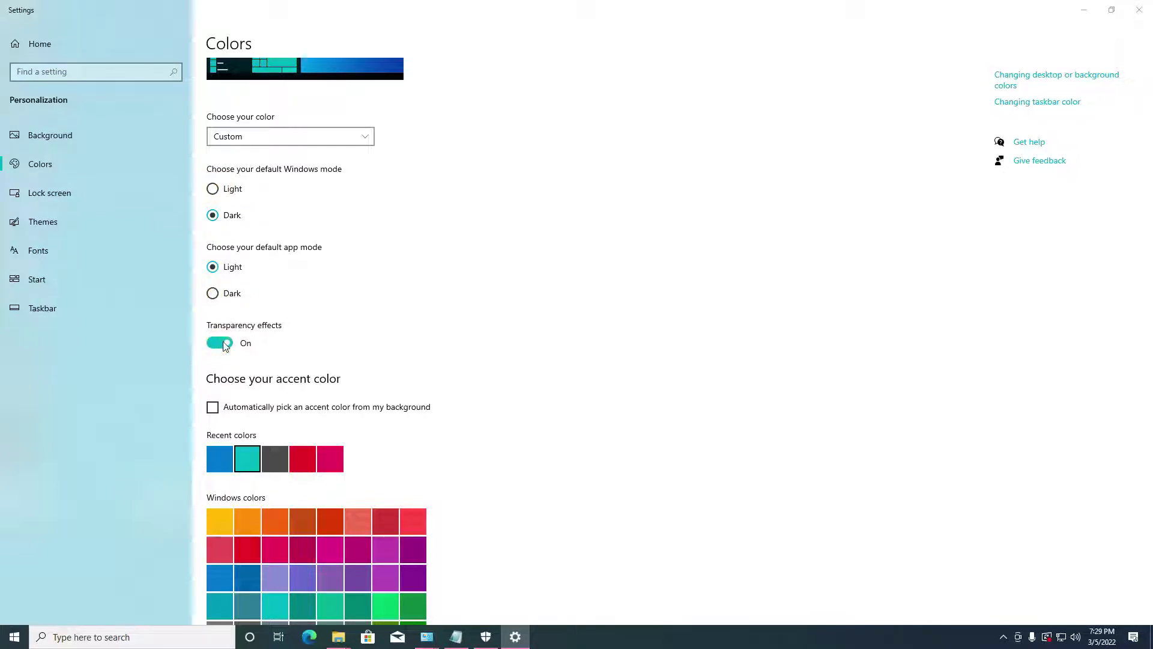
click(212, 407)
key(alt+F4)
right_click(643, 229)
click(682, 267)
- Reopen the Colors personalization page and set the default Windows mode to Light and the default app mode to Dark
right_click(487, 166)
click(538, 302)
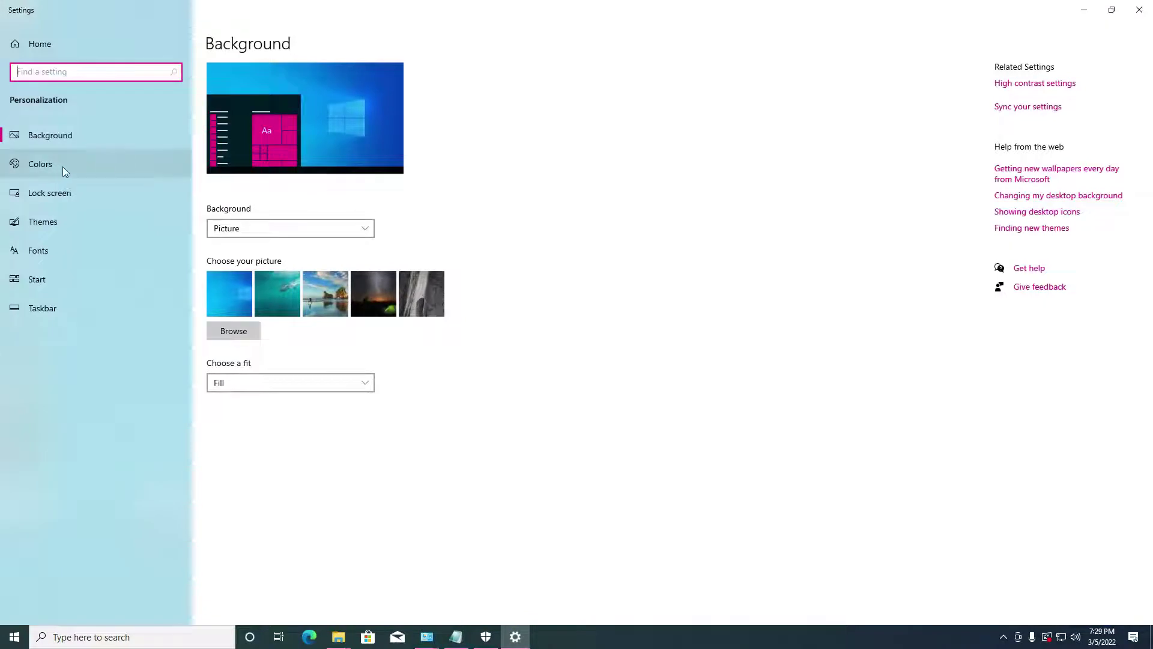
click(60, 163)
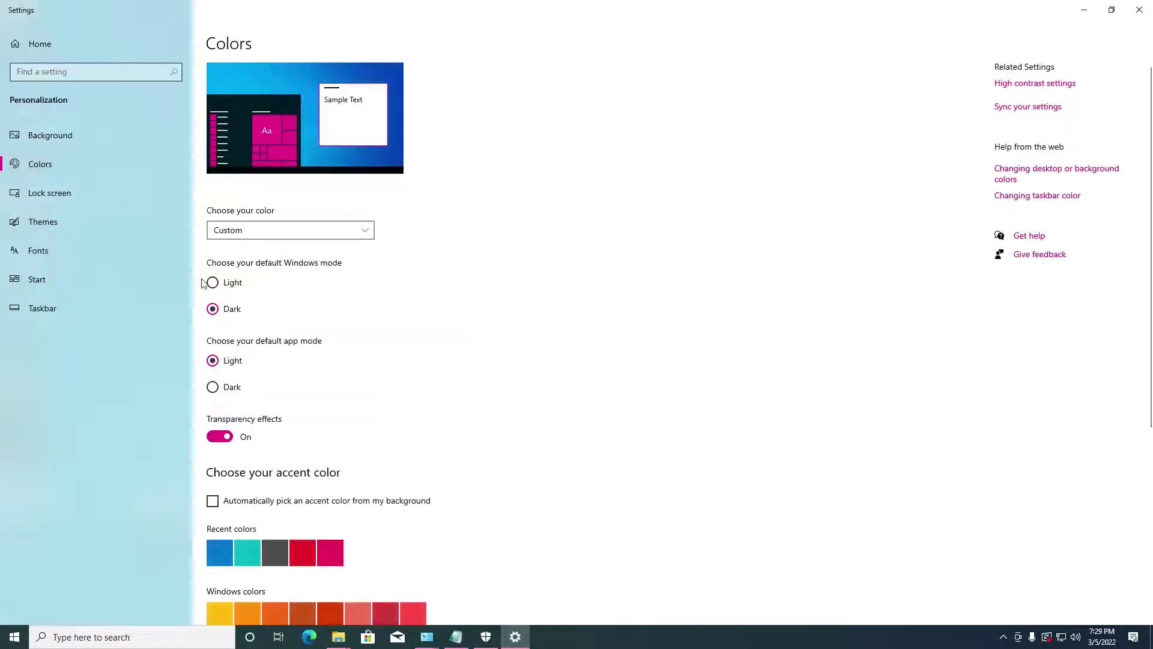
click(213, 284)
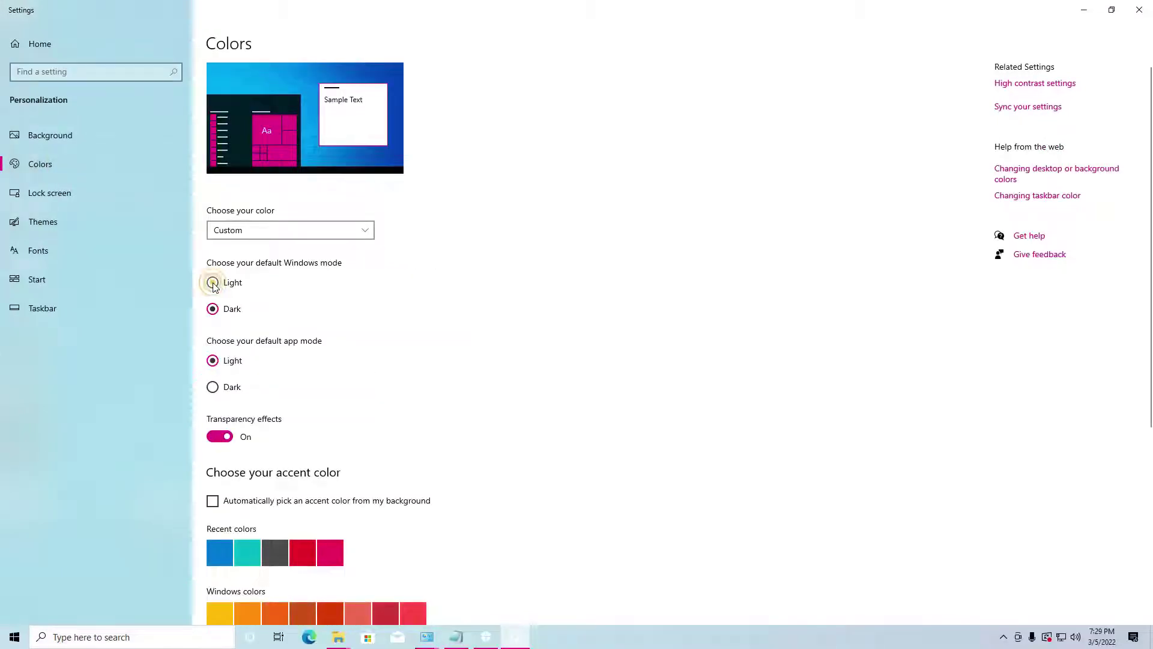
click(214, 388)
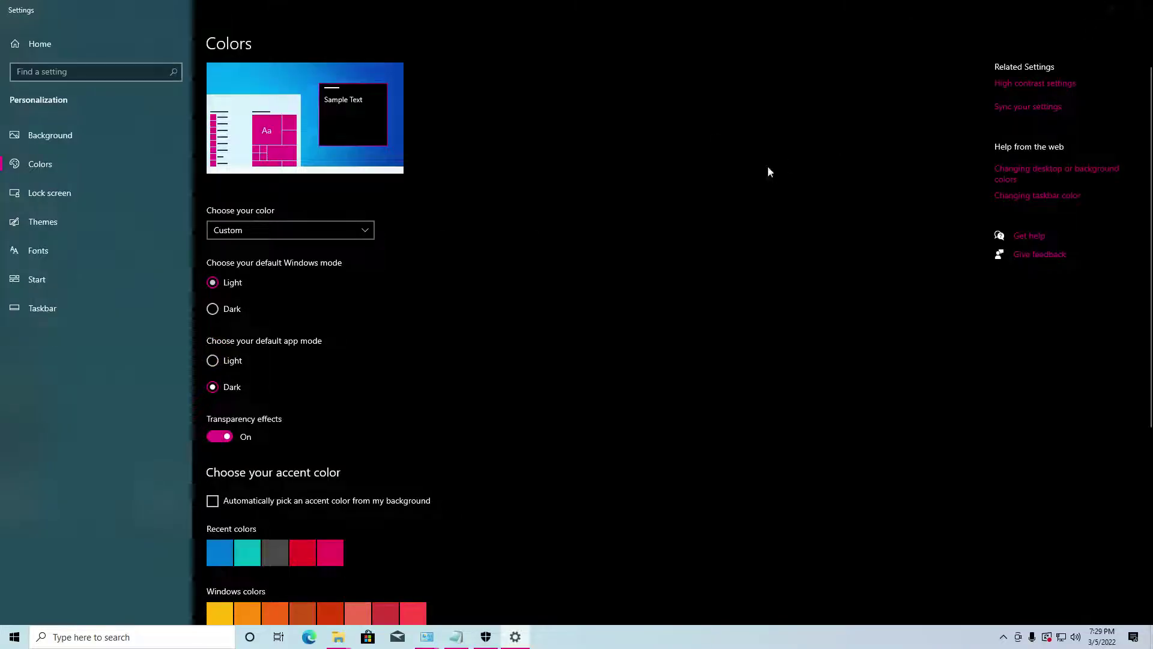
- Set the default Windows mode to Dark and try both the Light and Dark default app modes
key(Up)
scroll(479, 323, down, 5)
scroll(480, 323, up, 4)
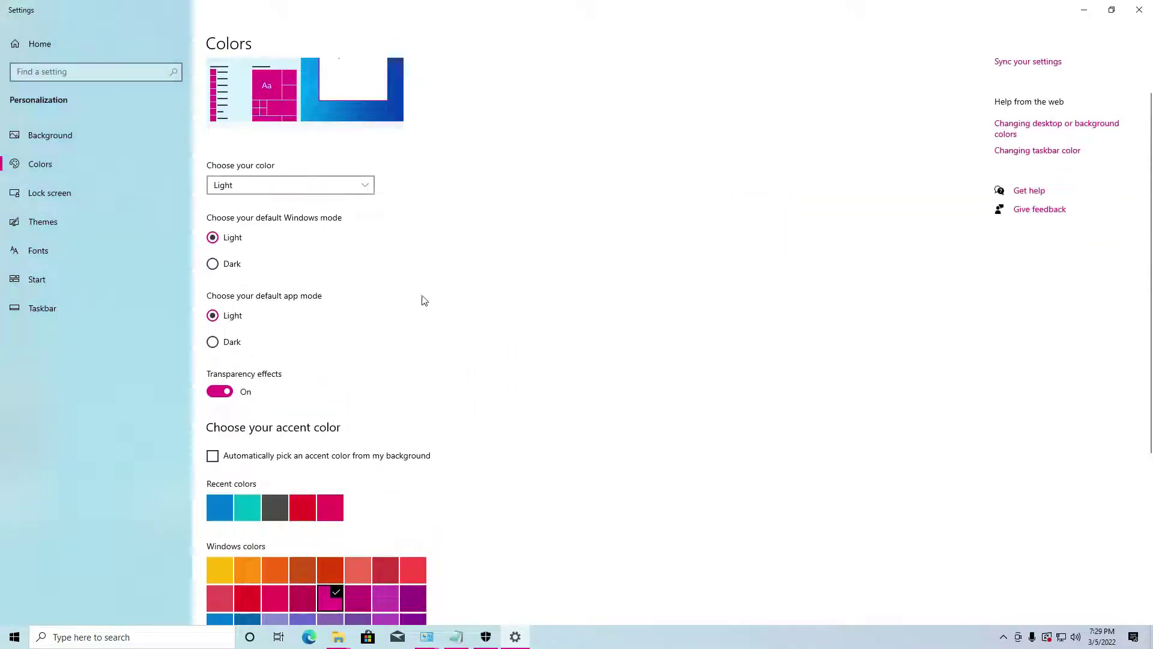
click(214, 265)
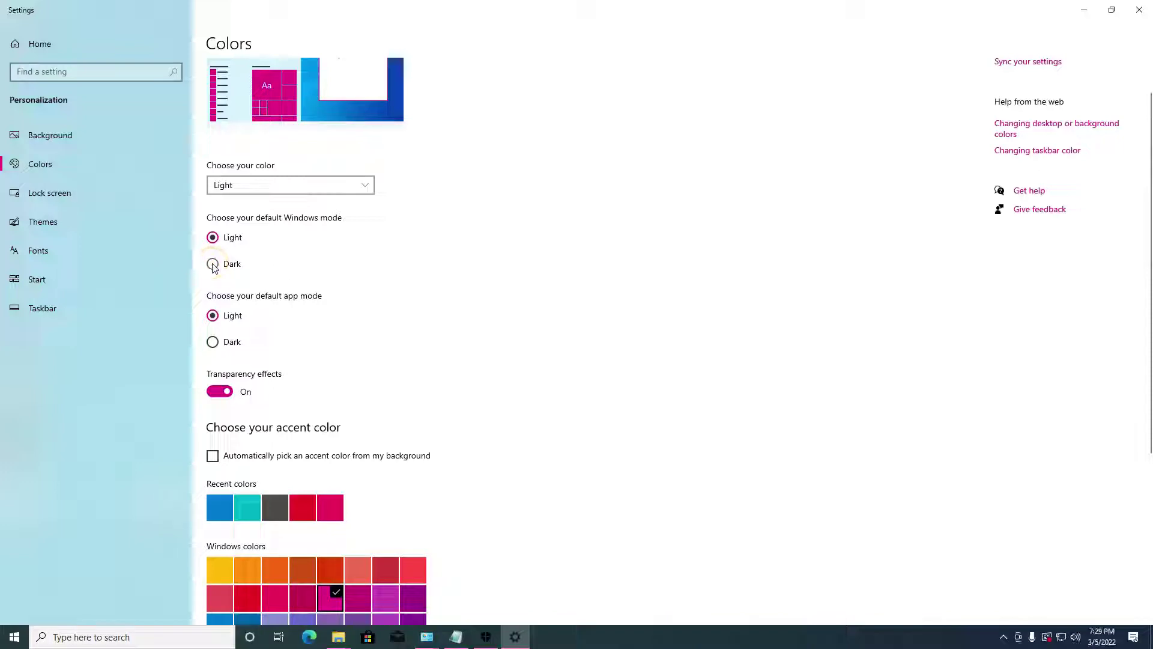
click(214, 343)
- Choose turquoise from the Windows colors as accent color, close the settings, and refresh the desktop
scroll(502, 414, down, 5)
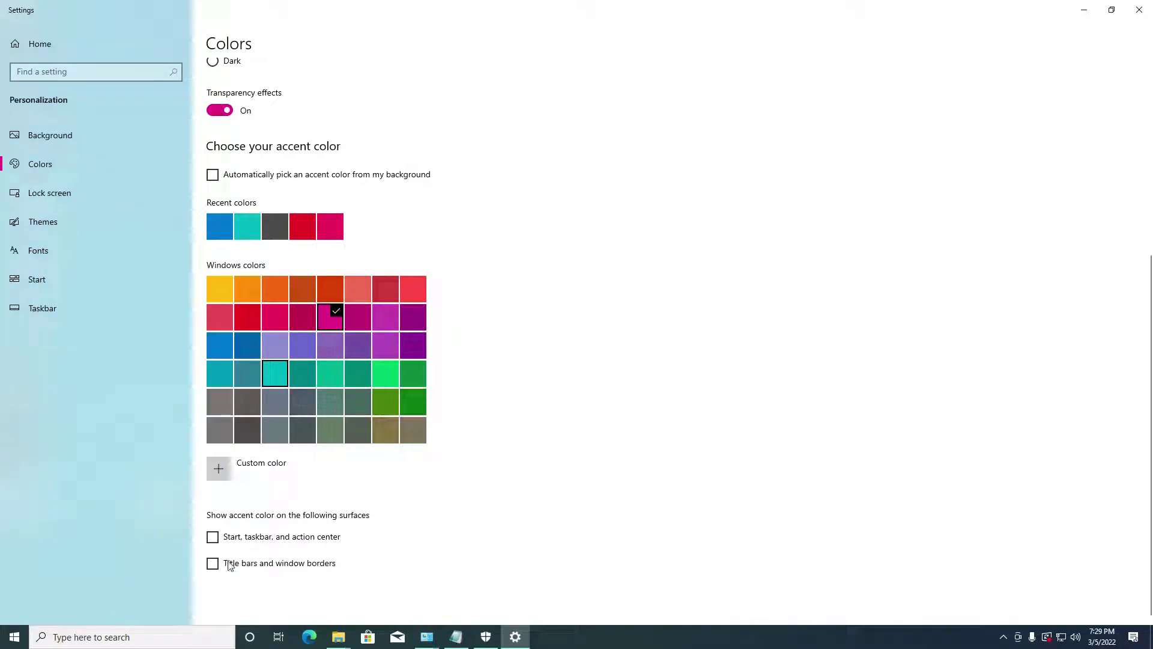
click(1139, 10)
right_click(619, 243)
click(650, 278)
- Inspect the This PC window and the Start menu with the new colors, and close both
double_click(23, 84)
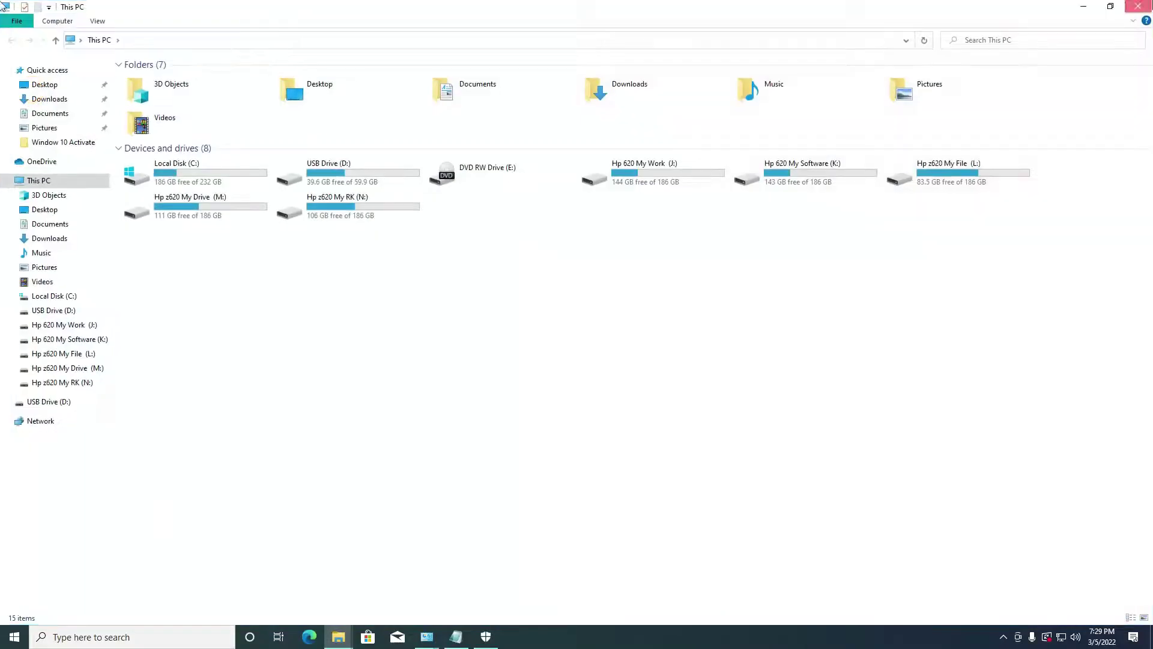
key(alt+F4)
key(super)
key(super)
- Check the Windows Update page under Update & Security in Settings, close it, and refresh the desktop
key(super)
click(15, 582)
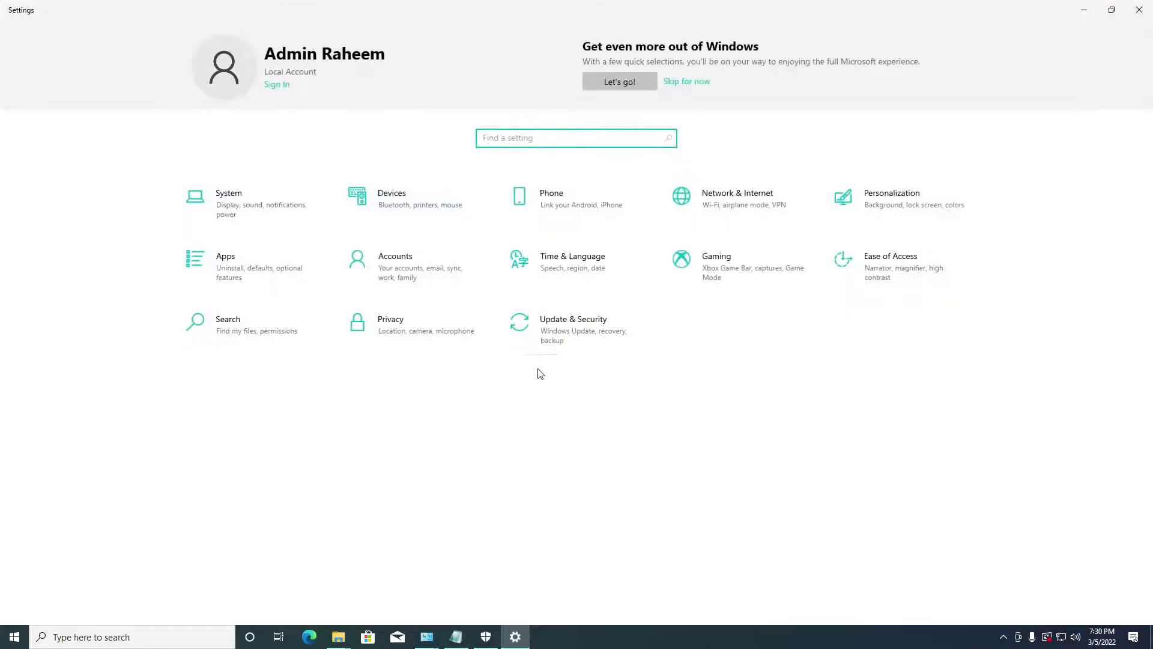
click(575, 334)
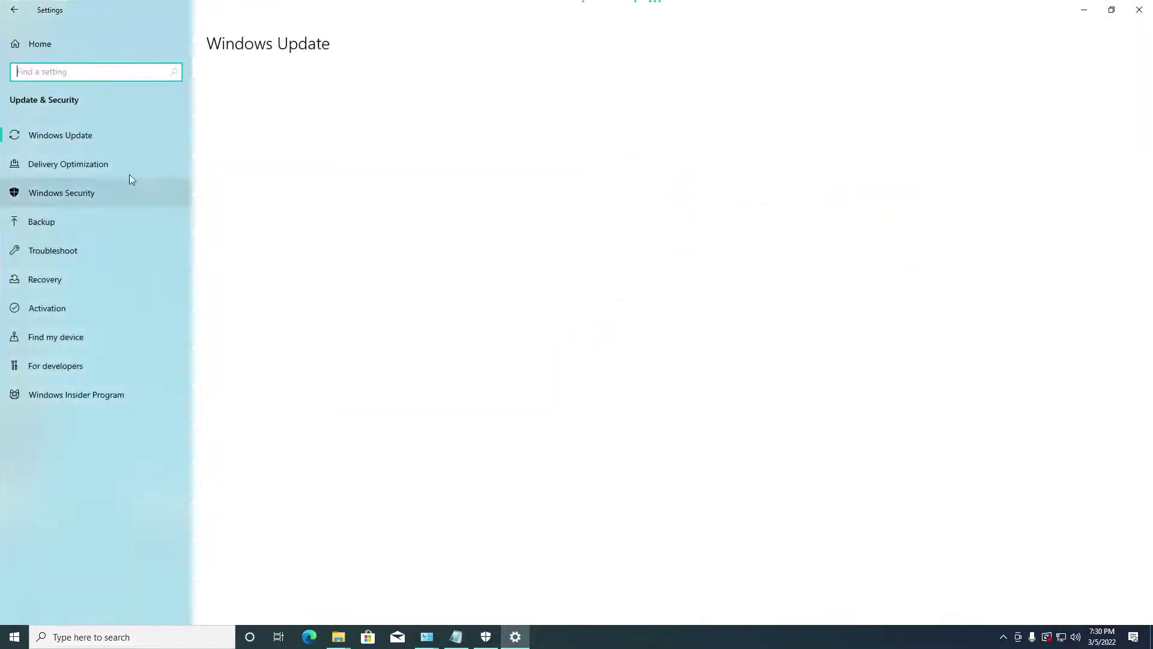
click(87, 136)
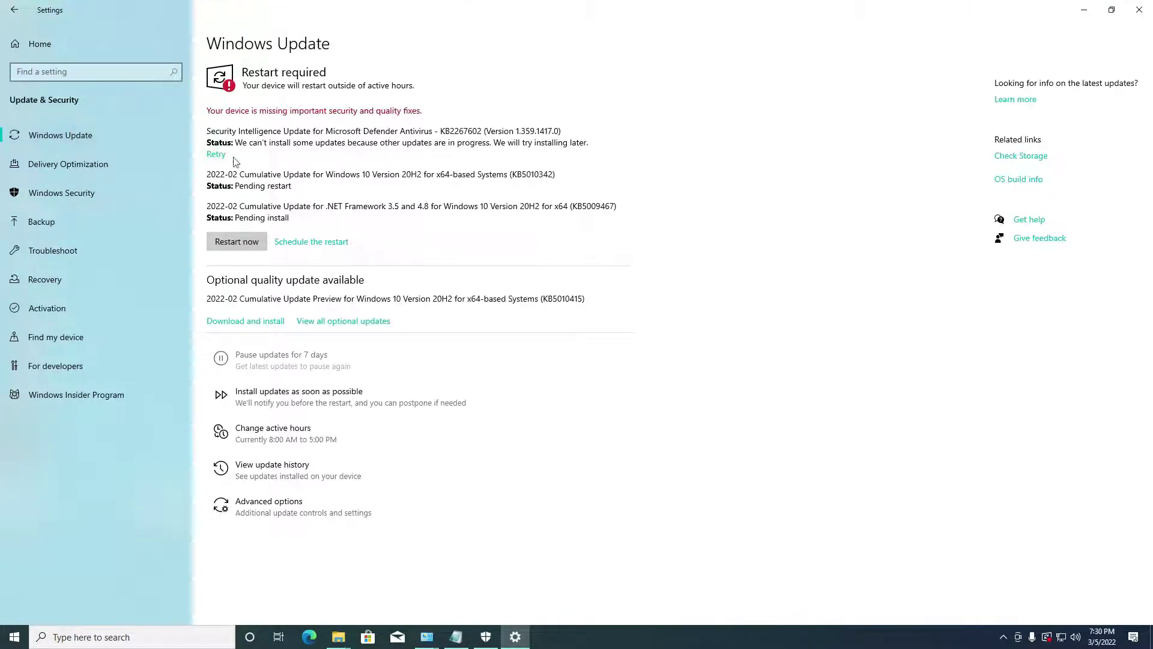
click(1139, 10)
right_click(526, 215)
click(567, 250)
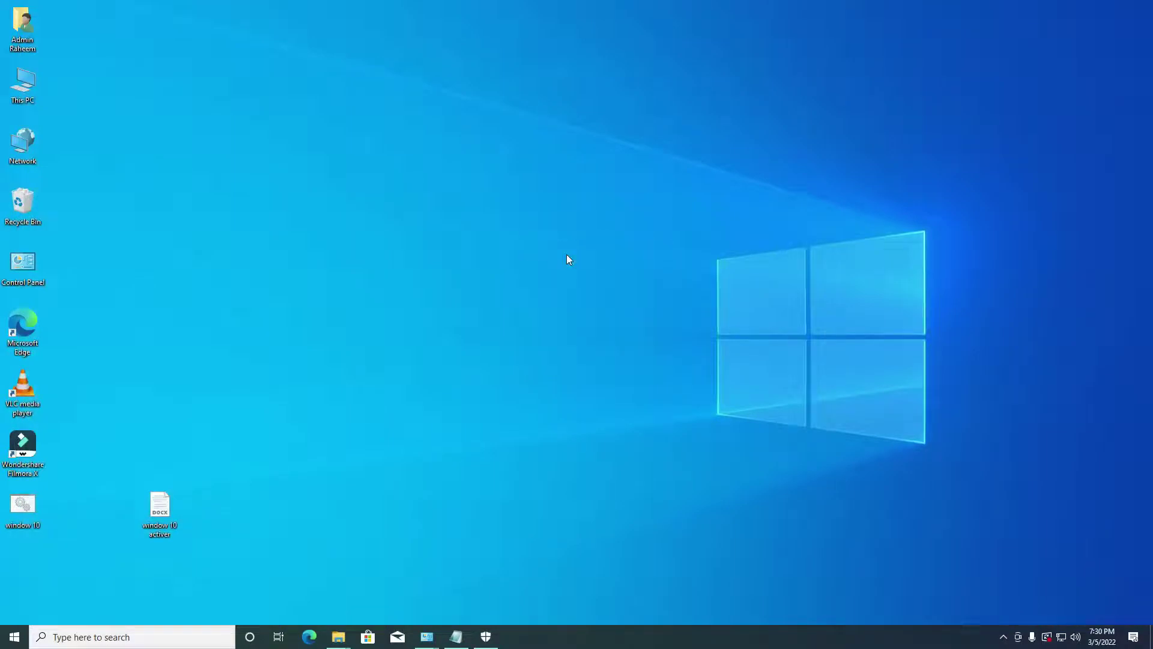
right_click(407, 186)
click(446, 223)
- Check the available background types on the Background personalization page, keeping Picture
right_click(446, 222)
click(481, 372)
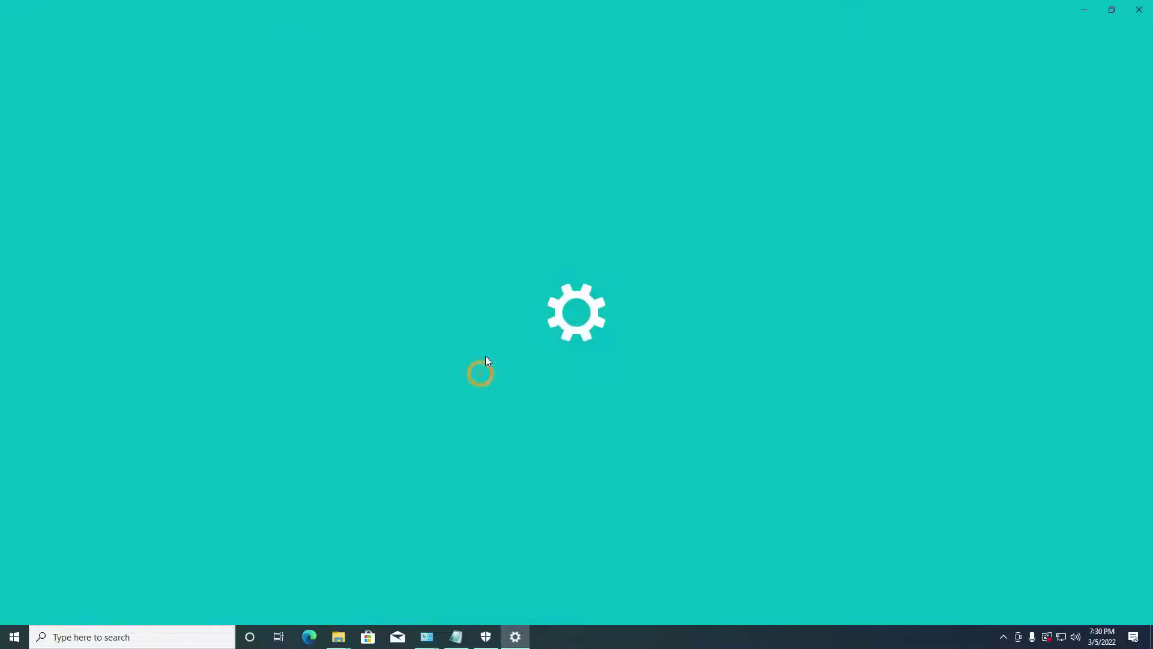
click(254, 232)
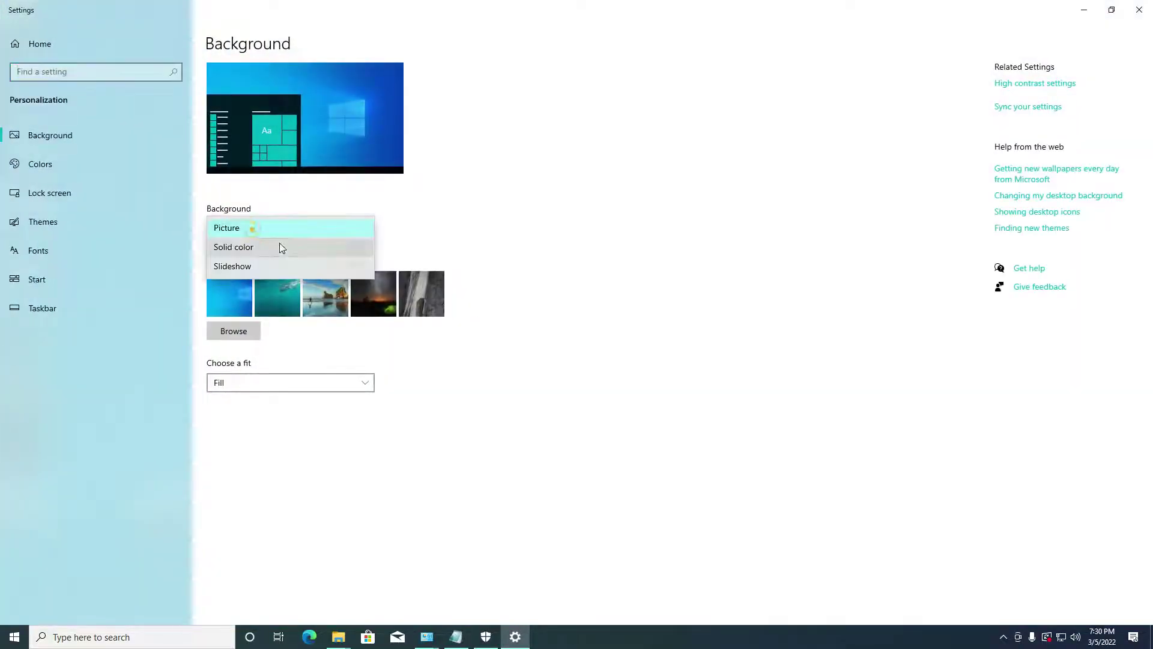
click(255, 229)
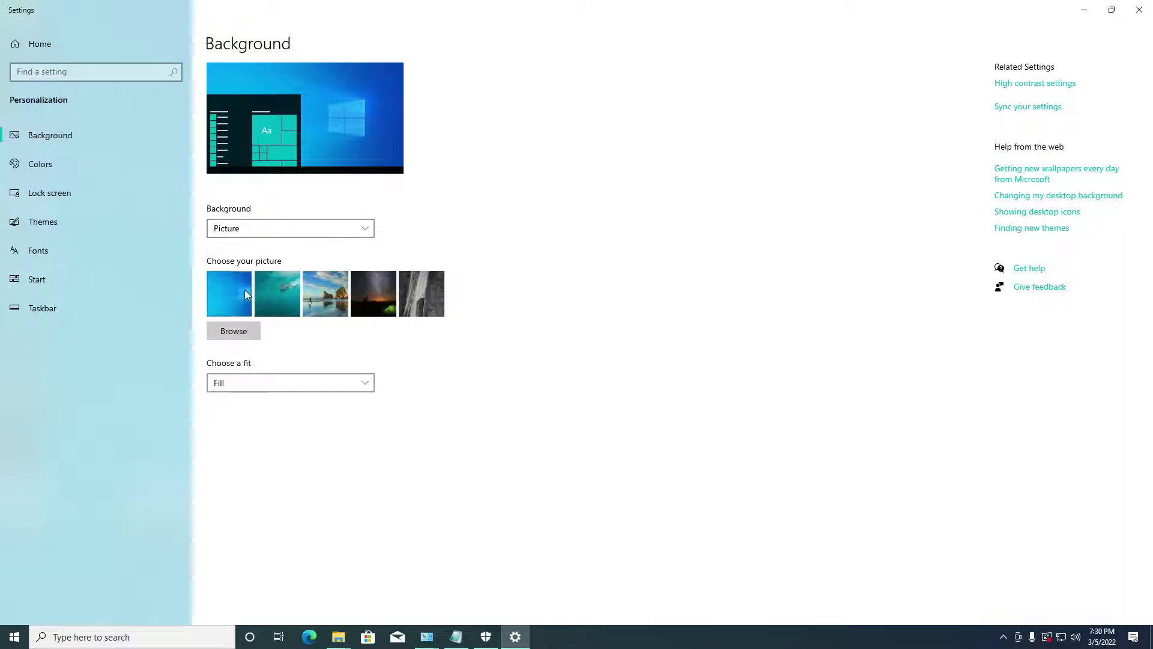
- Set the default app mode to Dark on the Colors page and close the settings
click(74, 168)
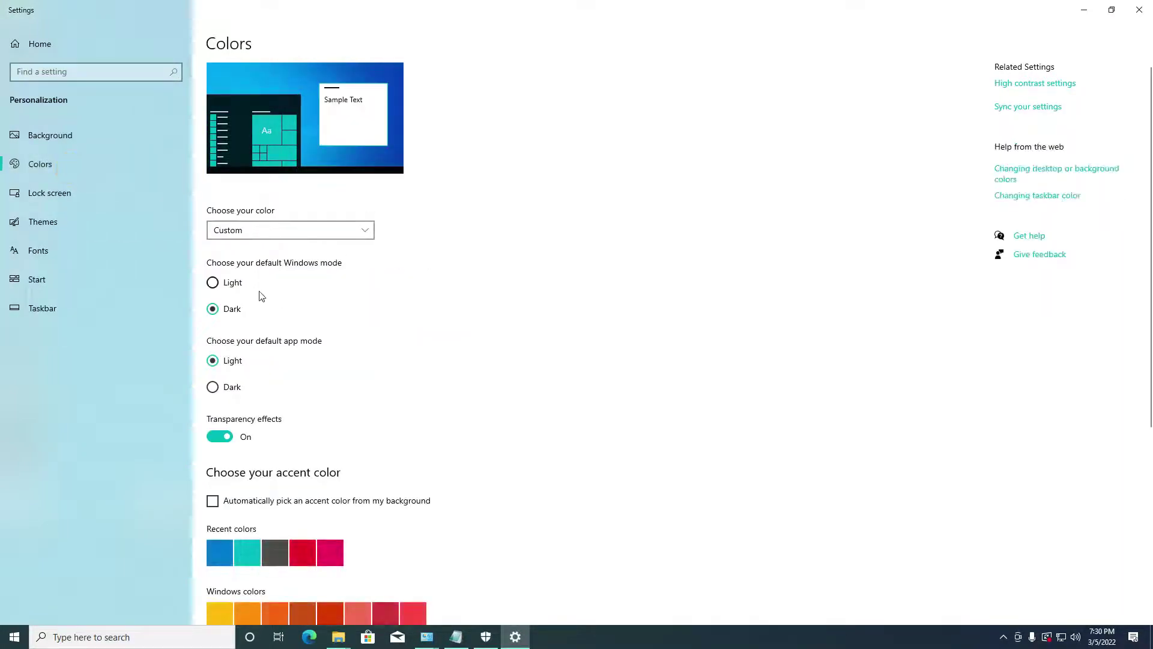
click(215, 388)
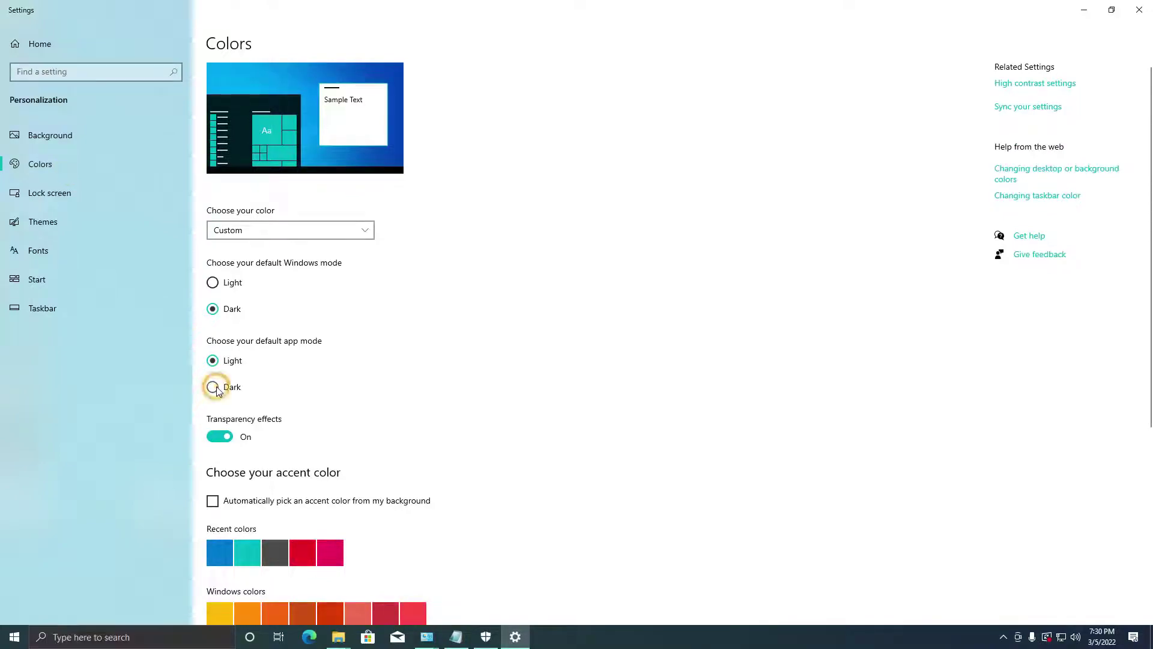
click(1111, 9)
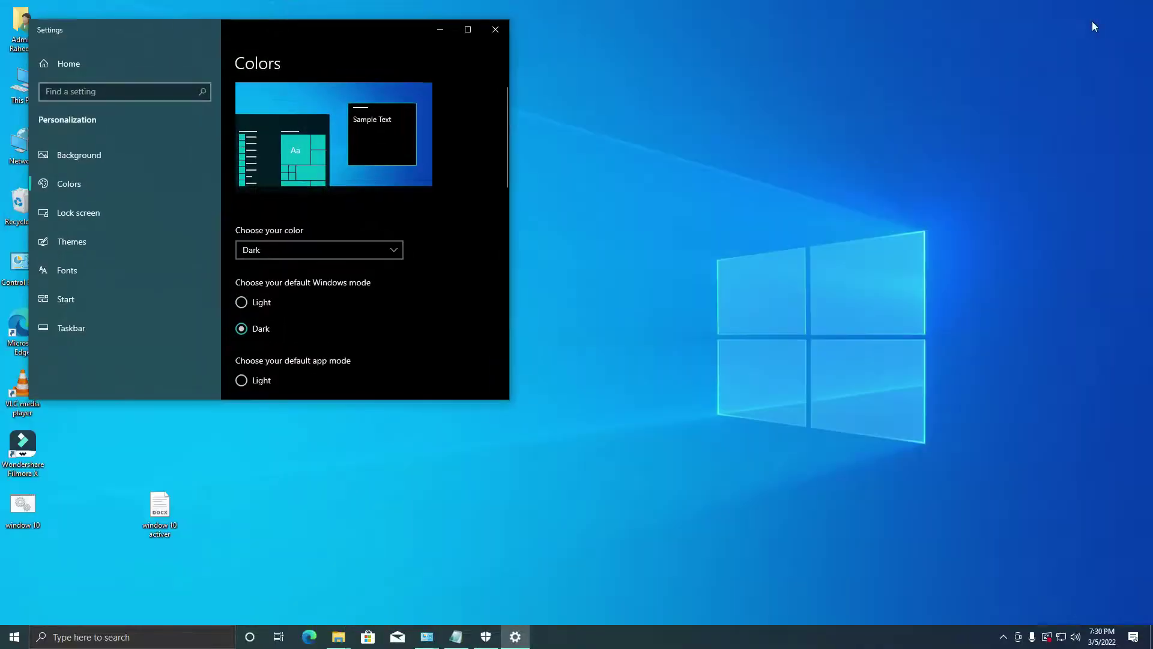
click(496, 29)
- Refresh the desktop, inspect the This PC window in dark app mode, and return to the desktop
right_click(599, 171)
click(636, 206)
right_click(520, 144)
click(556, 178)
double_click(22, 84)
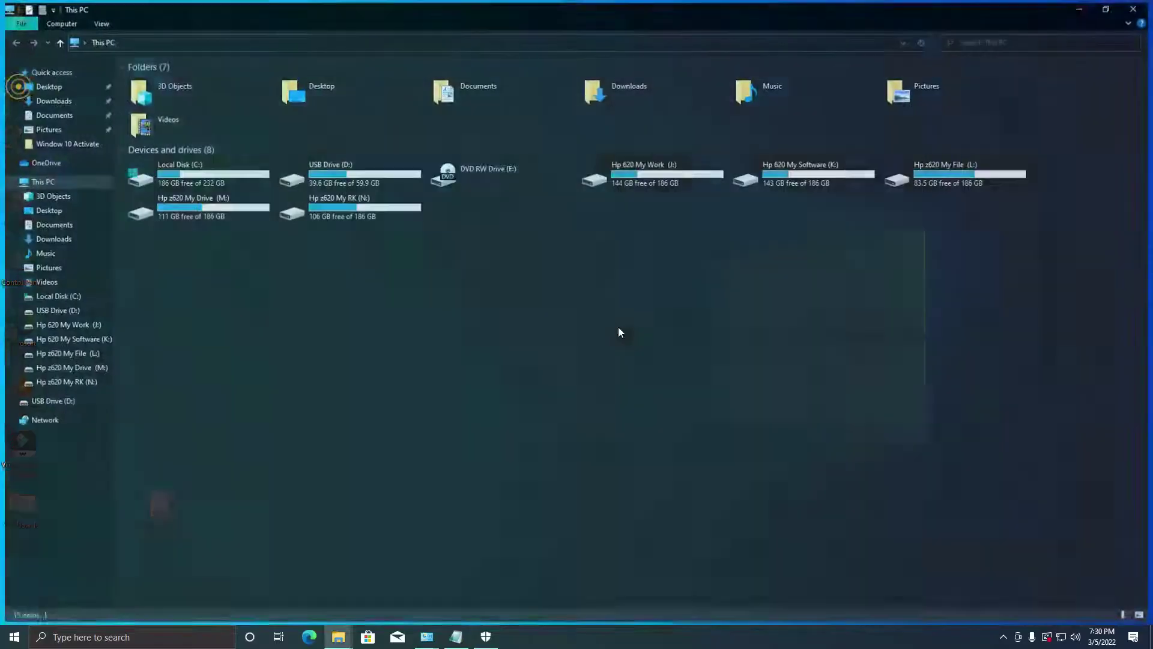
key(super+d)
- Set the overall color to Light on the Colors personalization page, close the settings, and refresh the desktop
right_click(517, 252)
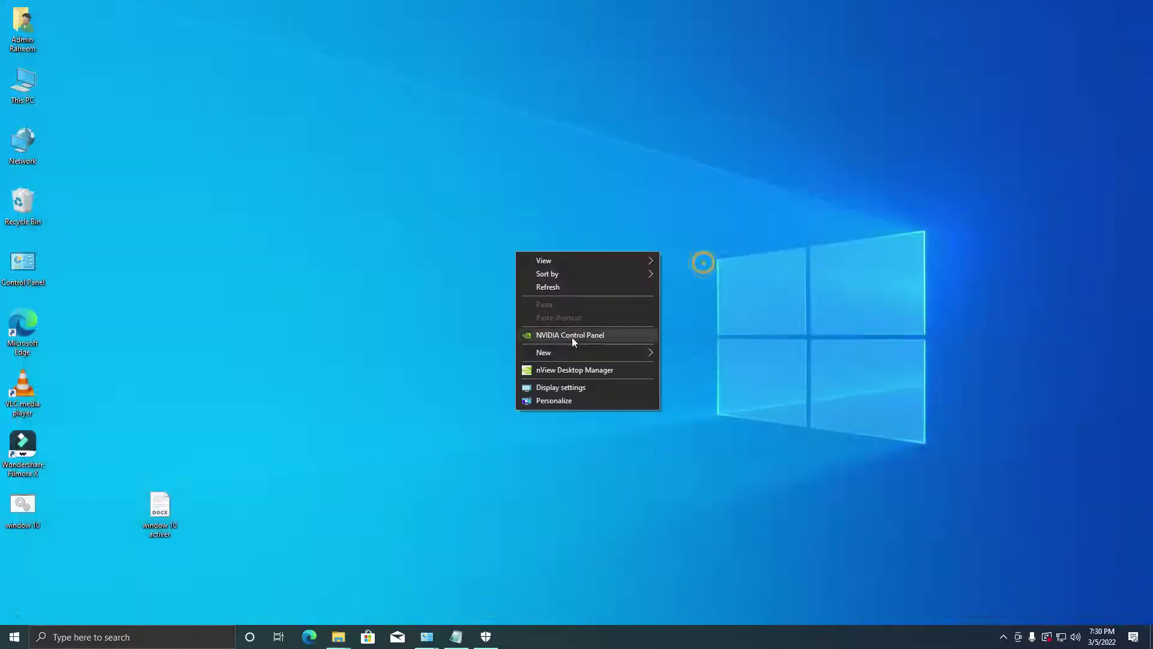
click(570, 397)
click(467, 30)
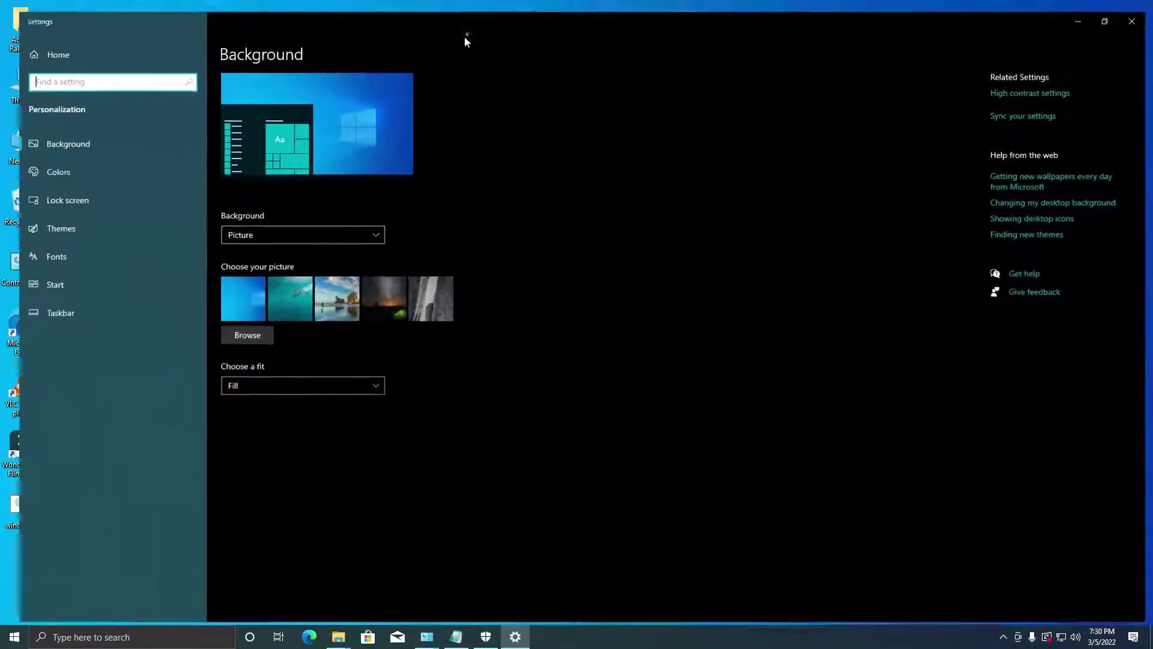
click(77, 168)
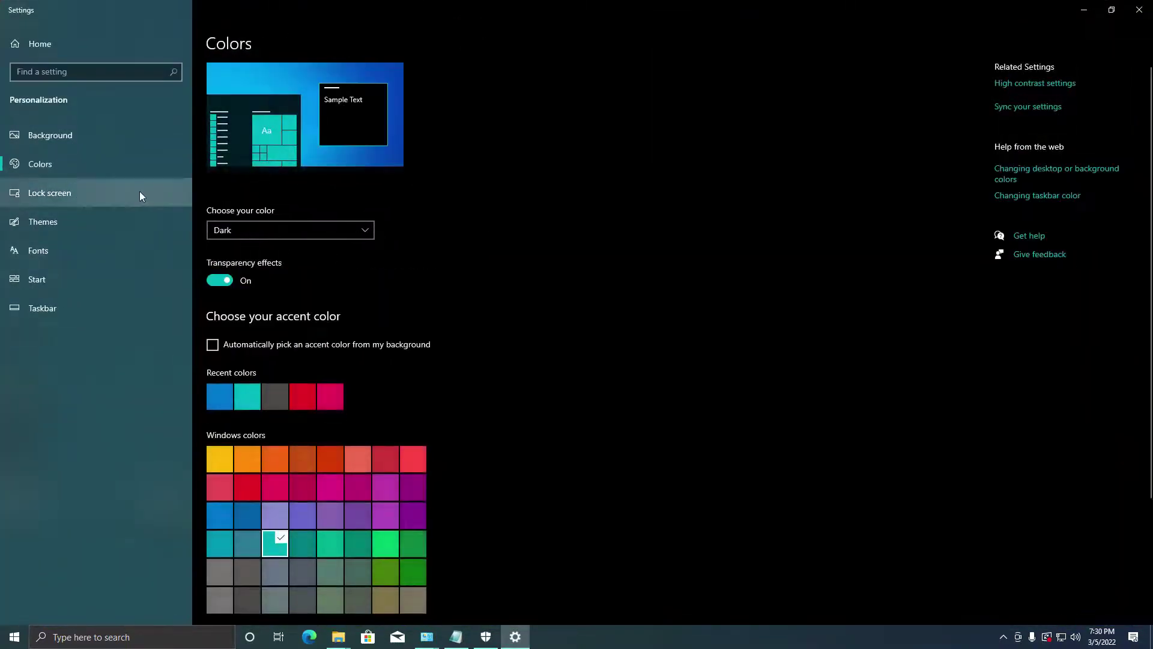
scroll(284, 269, down, 2)
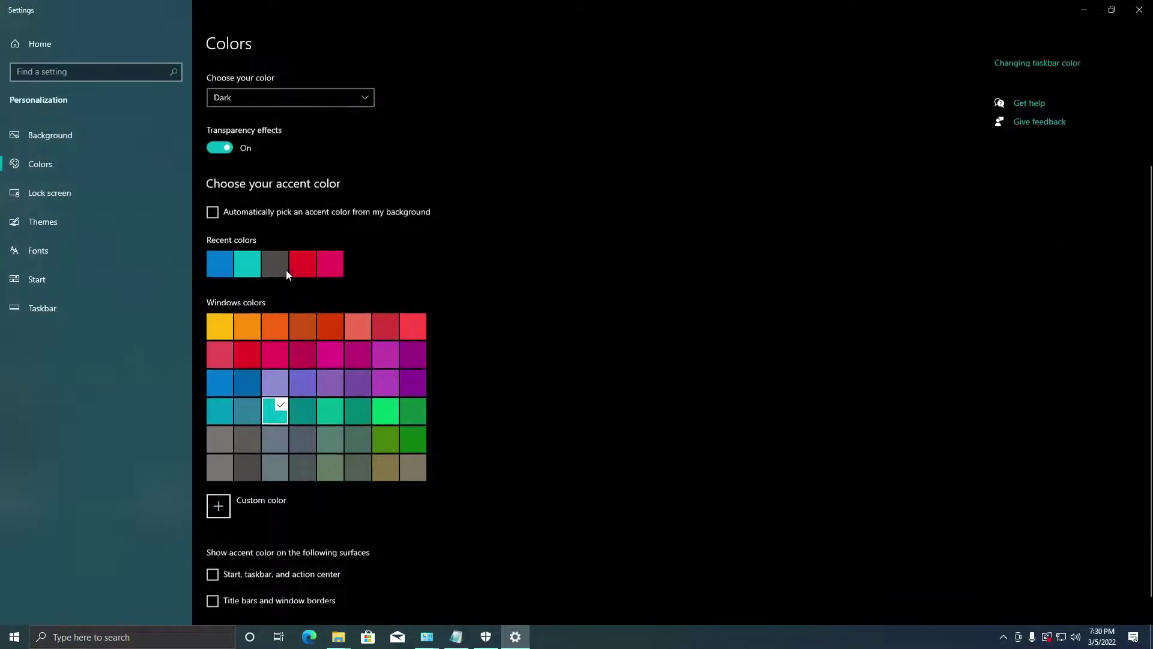
scroll(287, 268, up, 2)
click(269, 232)
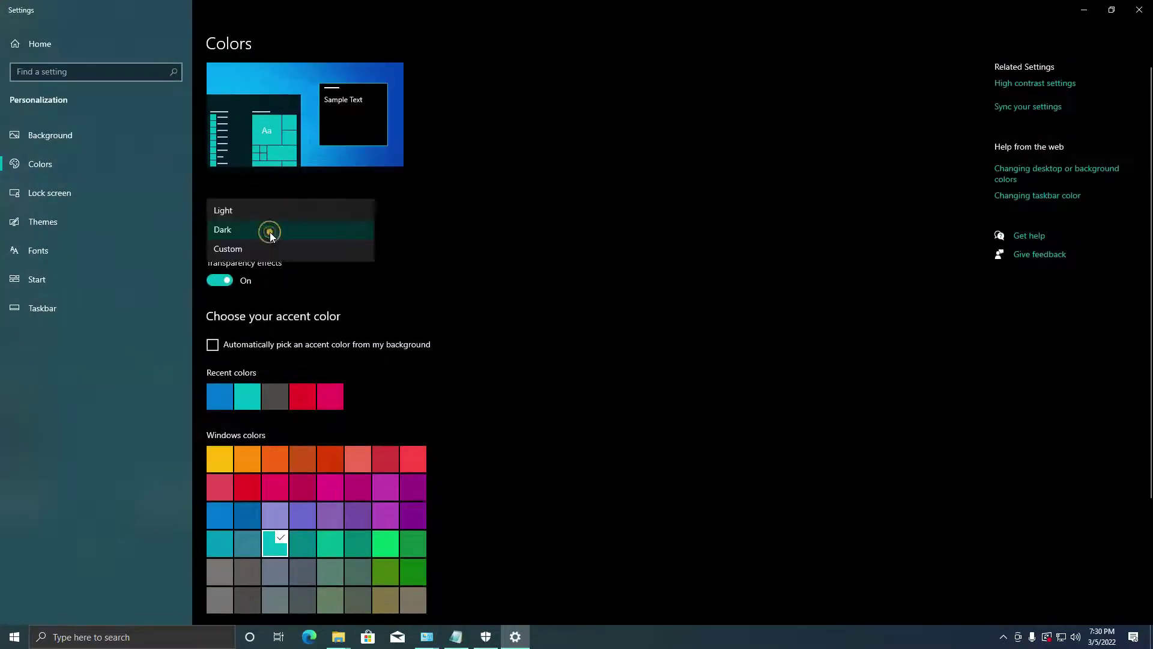
click(243, 214)
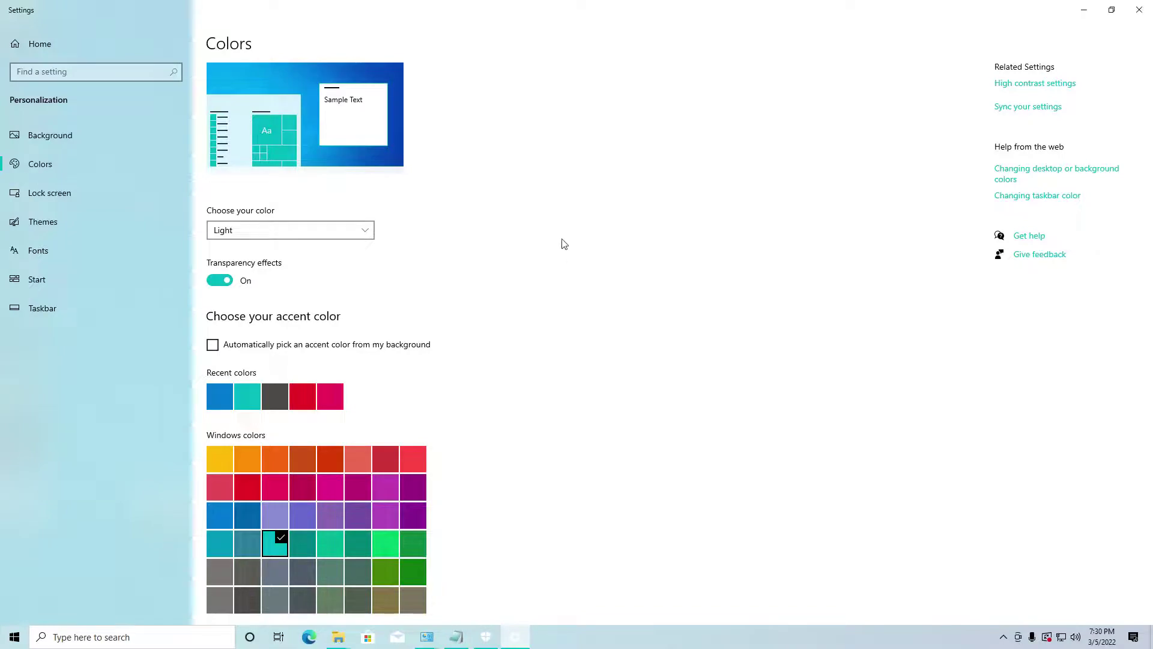
right_click(728, 211)
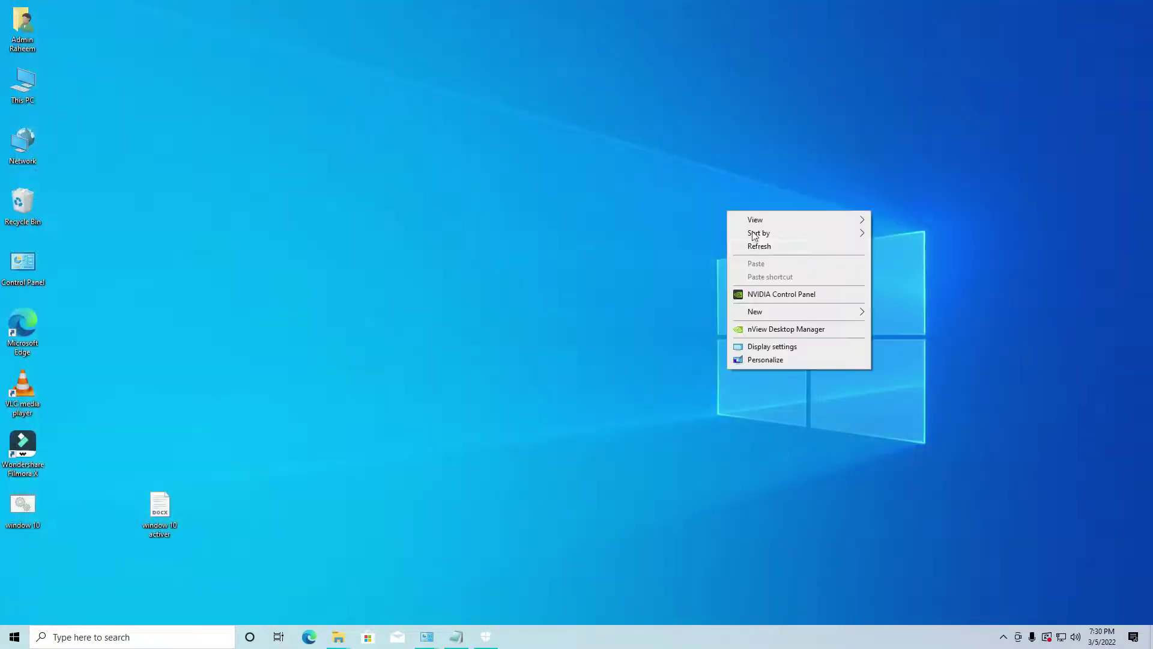
click(759, 245)
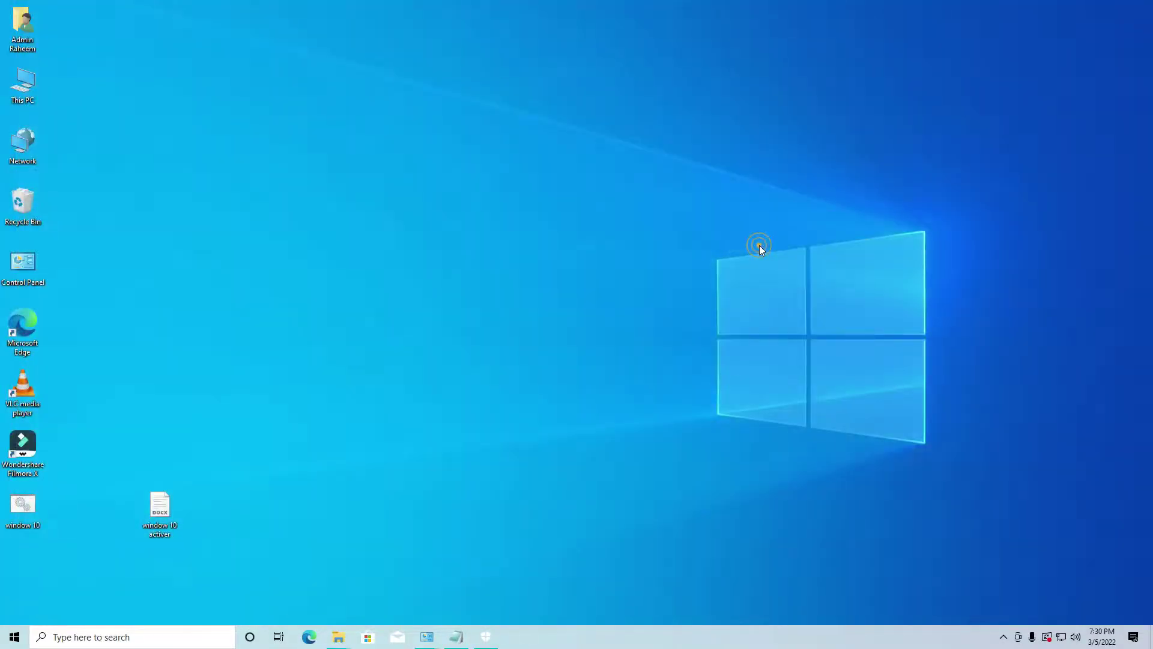